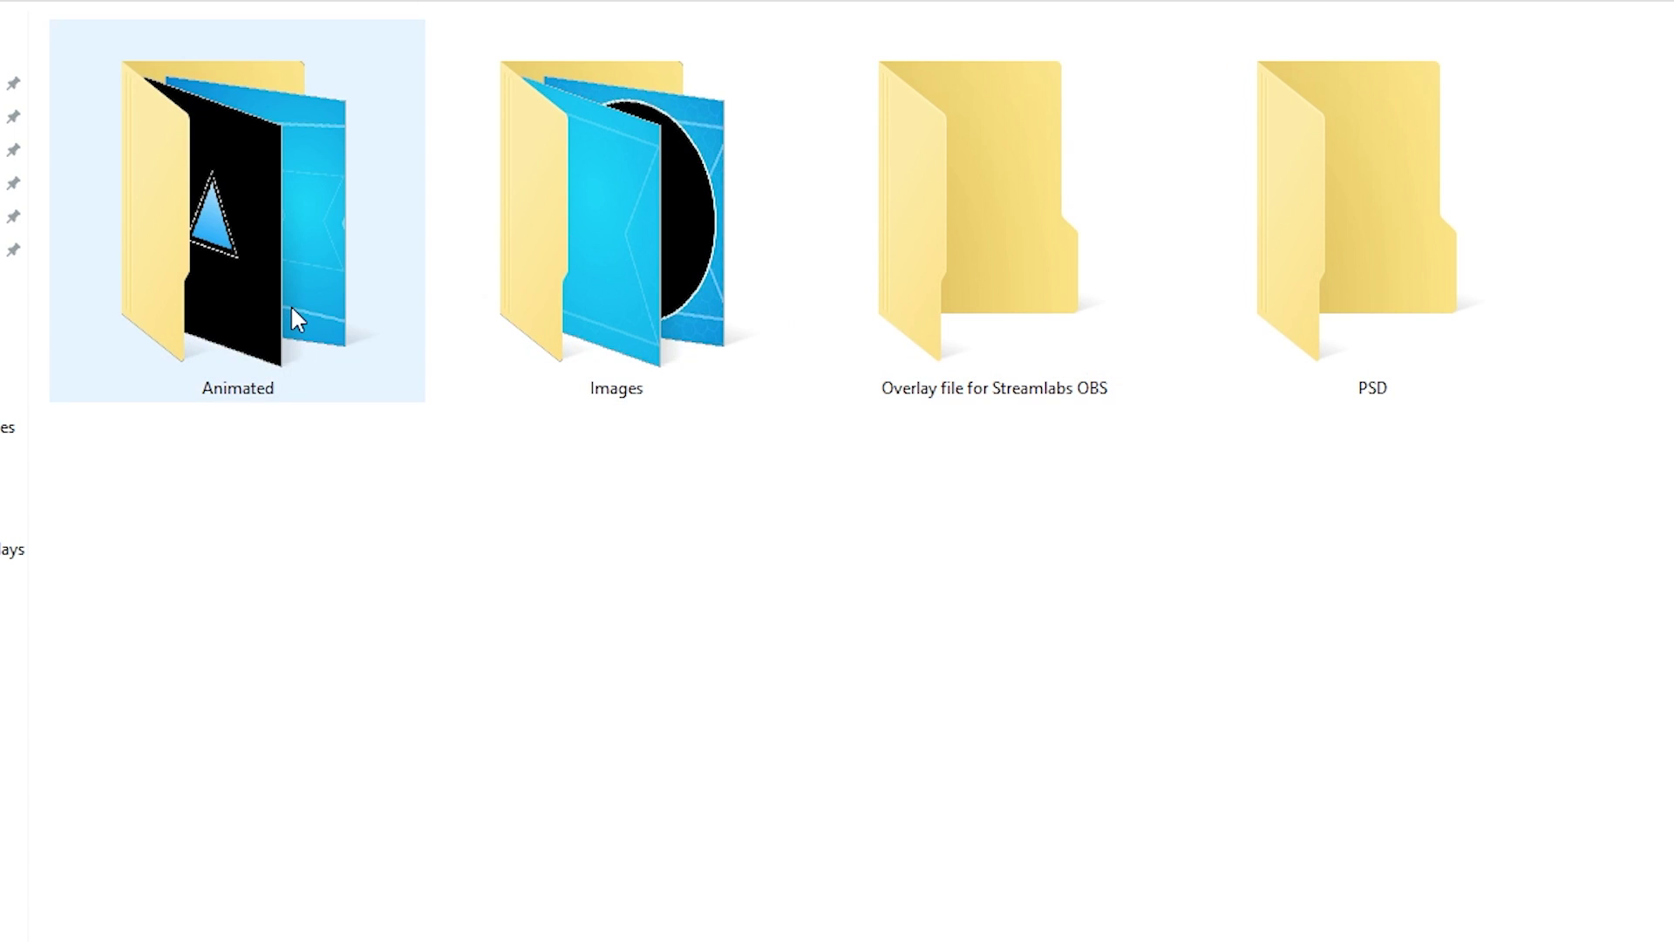
Open the Animated folder, preview Background.mp4 in Movies & TV, then select cam narrow.webm.
double_click(292, 312)
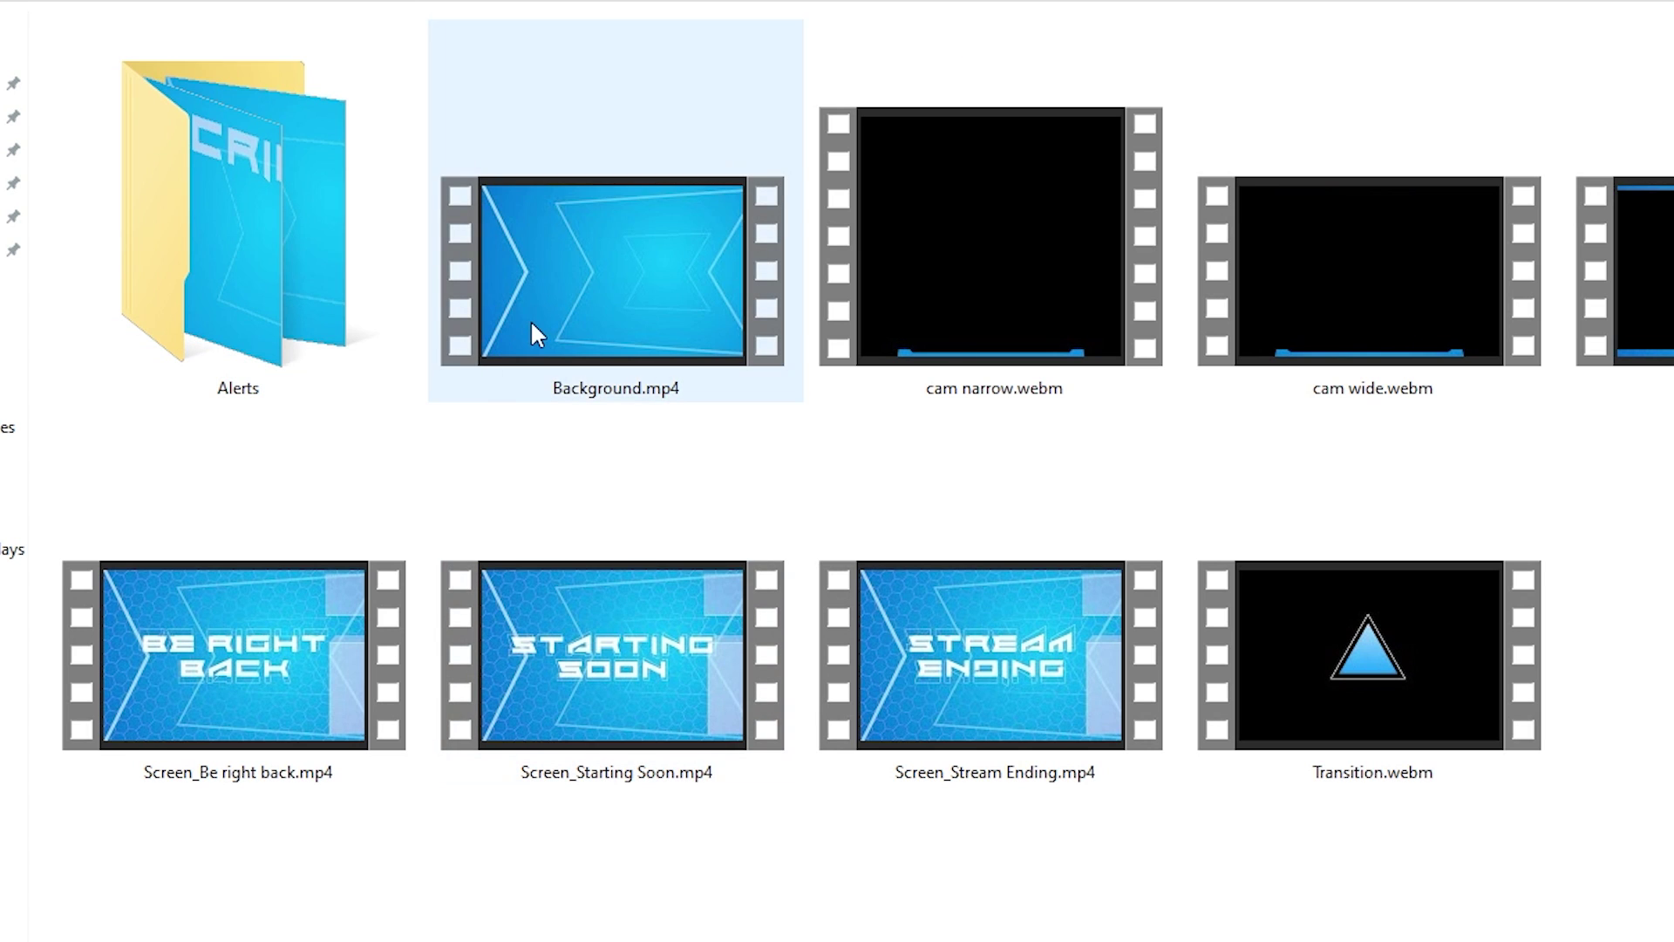
double_click(531, 319)
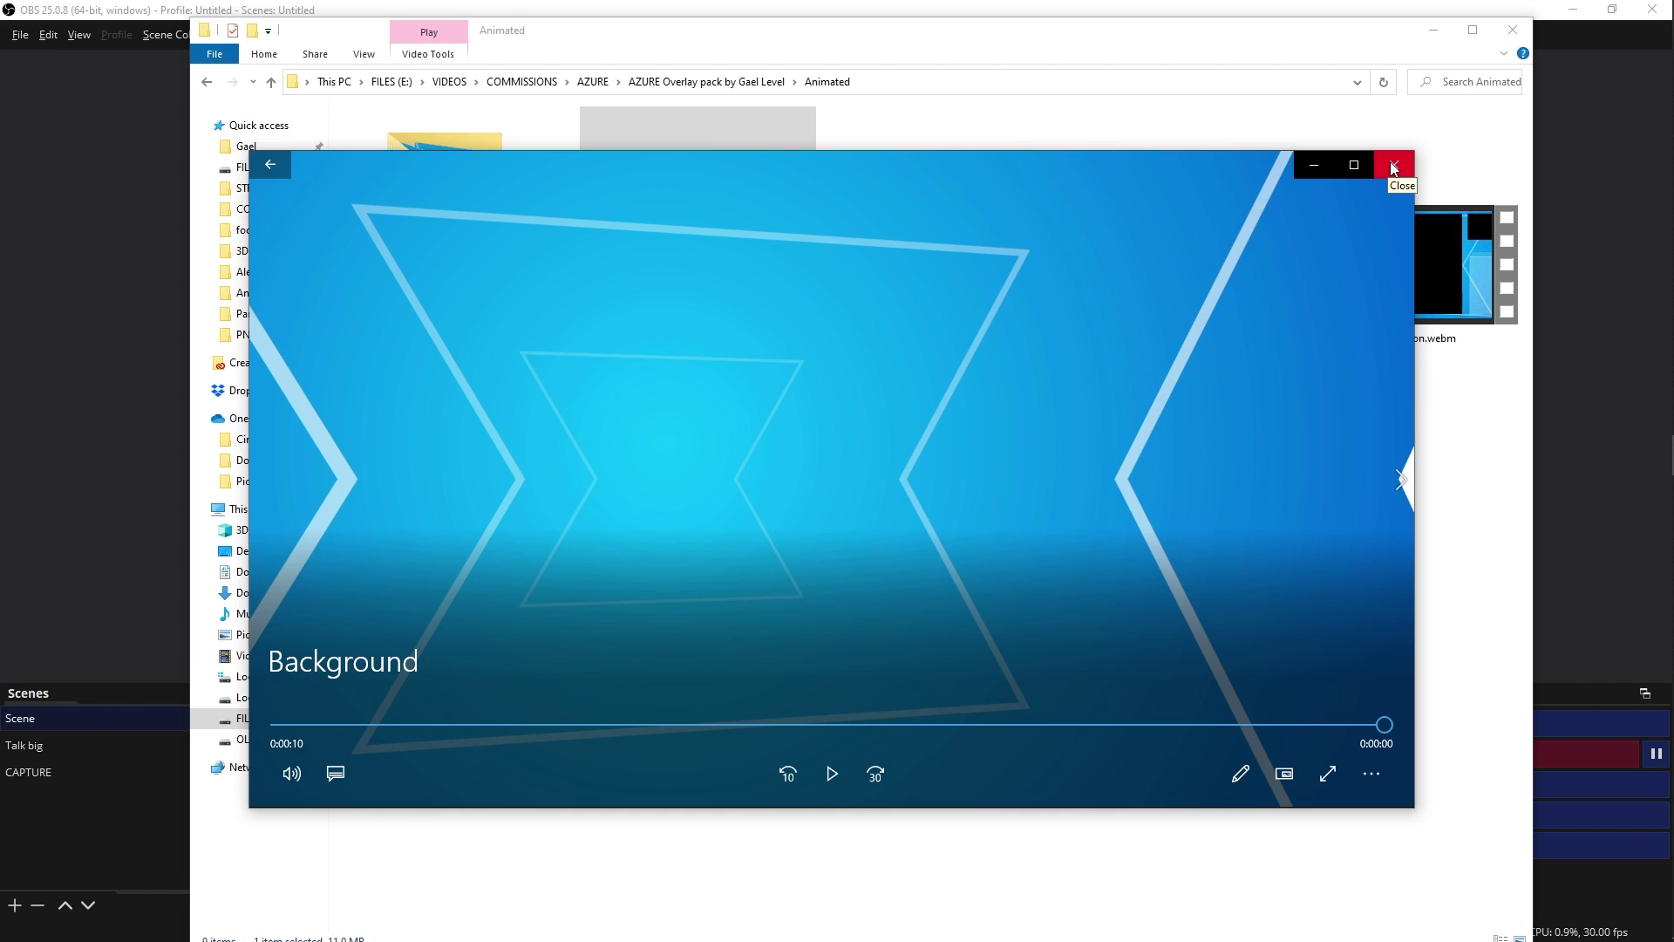
click(1391, 166)
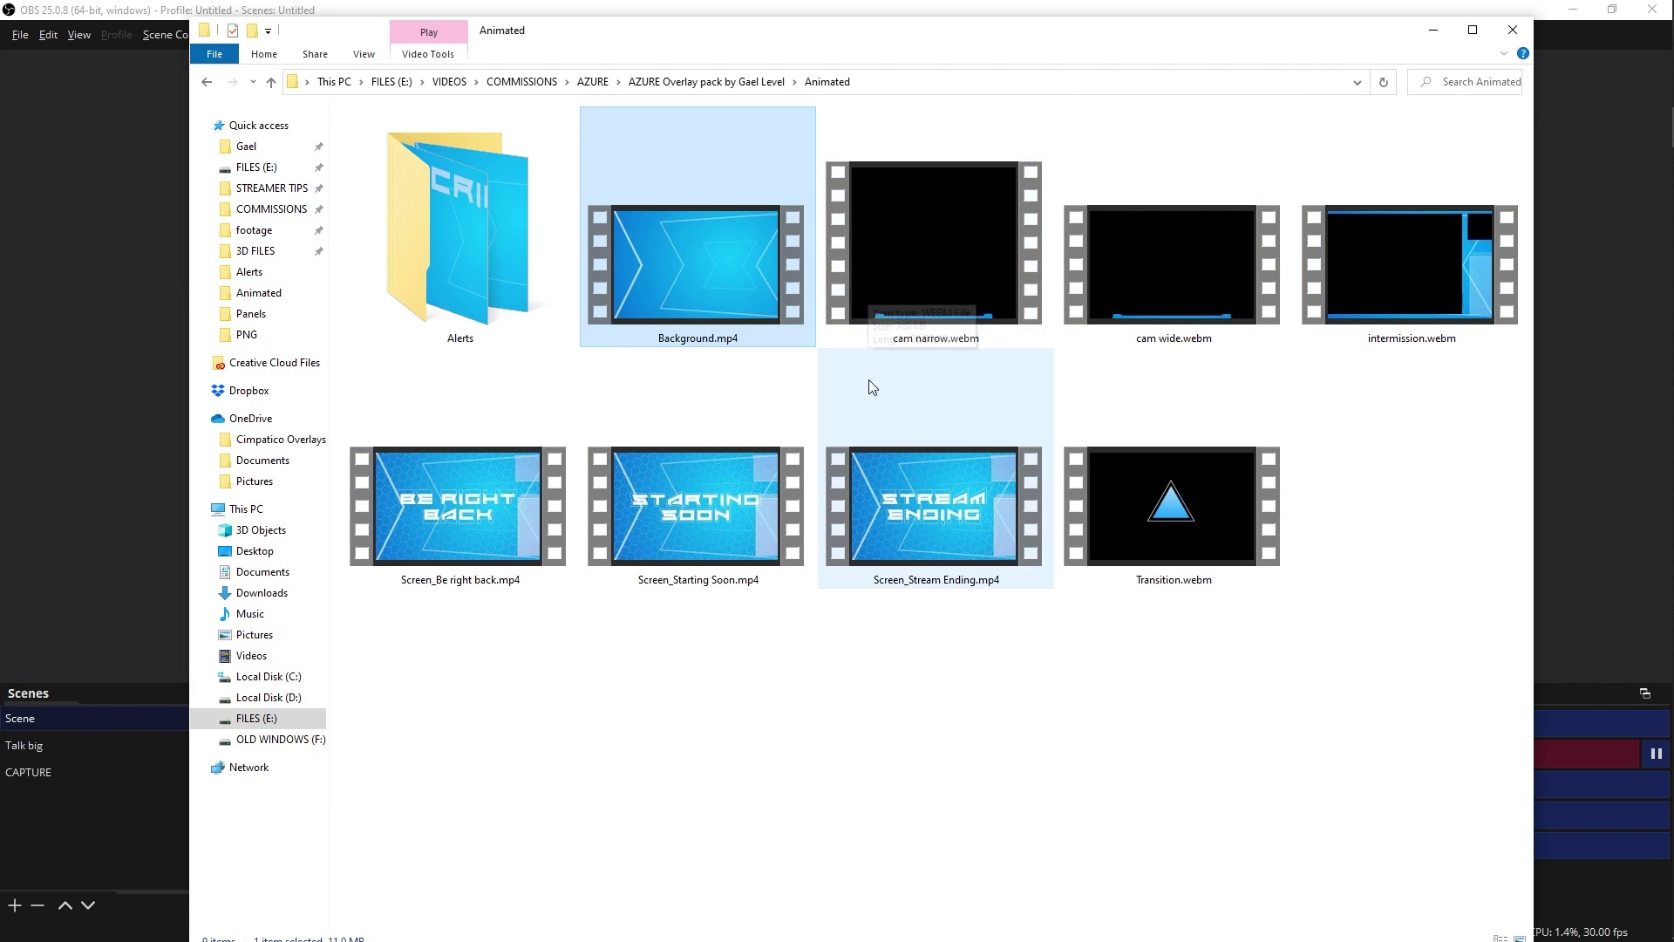
click(913, 314)
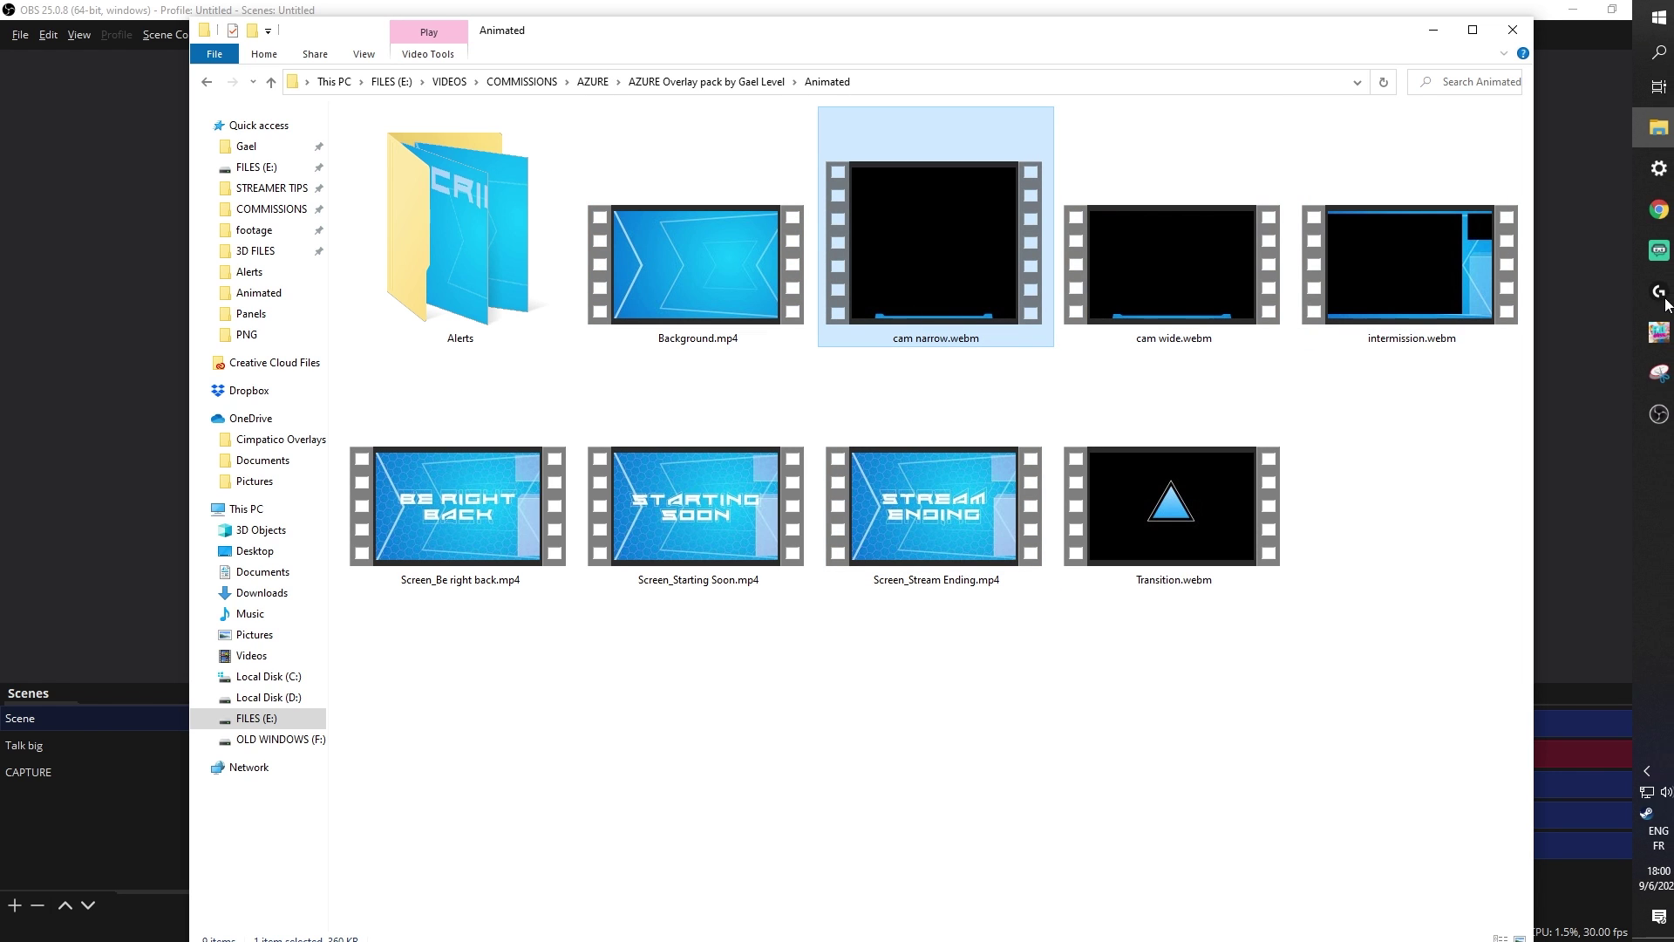
Add cam wide.webm from the Animated folder as a source in the GAME scene.
click(1643, 255)
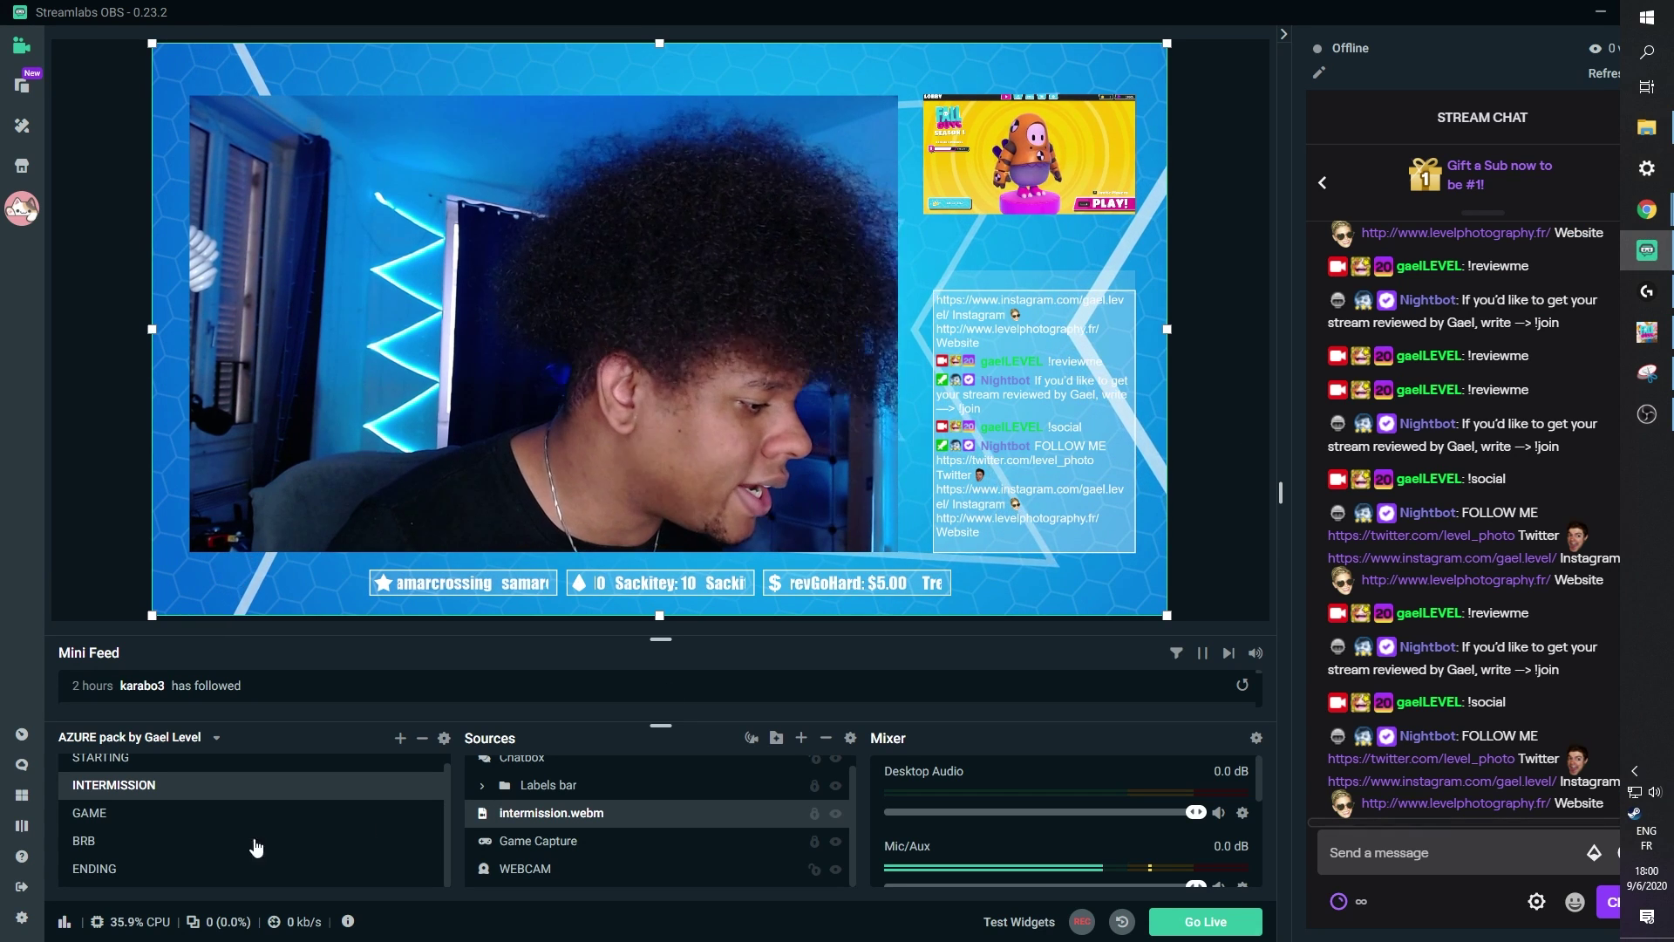
click(84, 815)
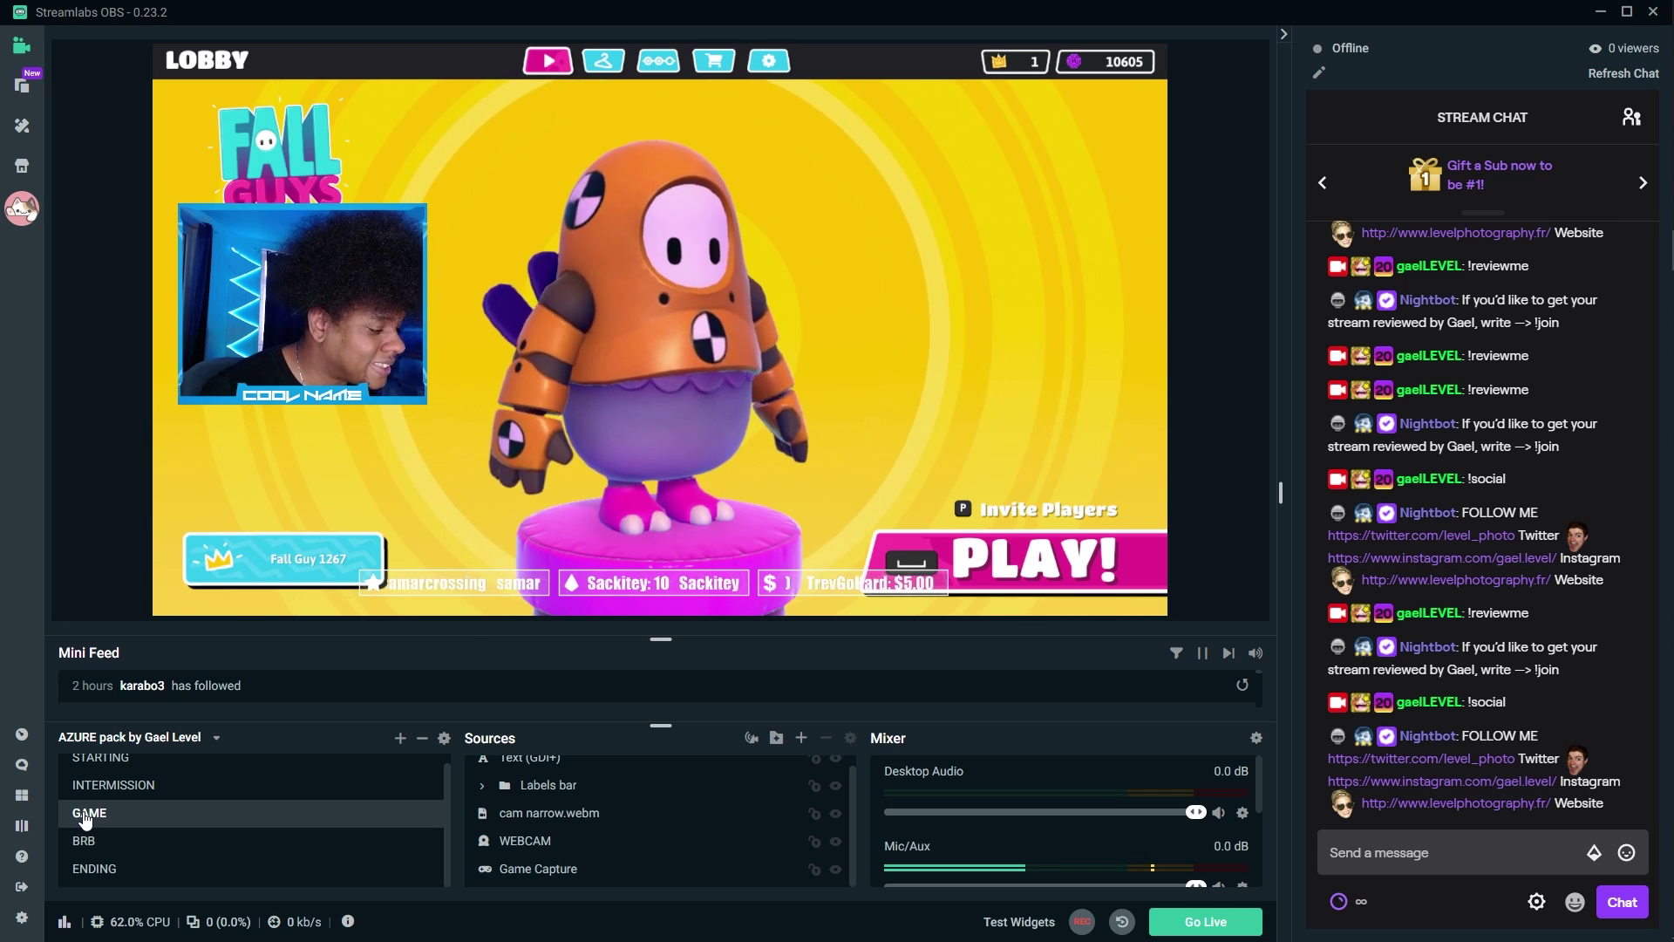
key(alt+Tab)
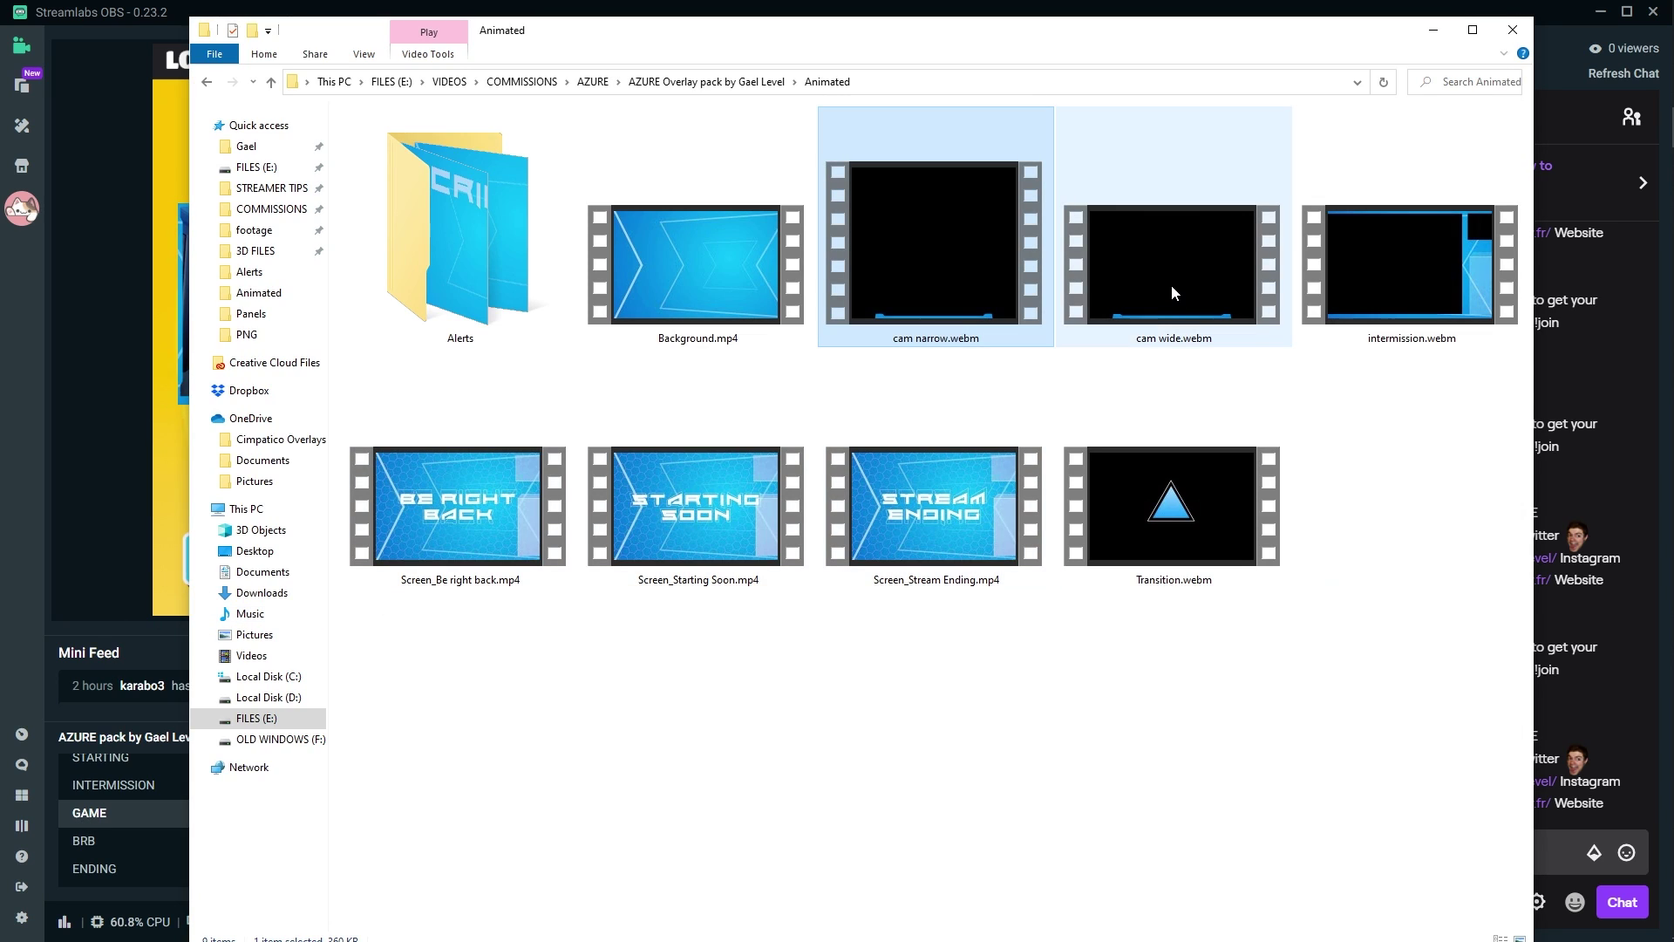
drag(1173, 288, 170, 262)
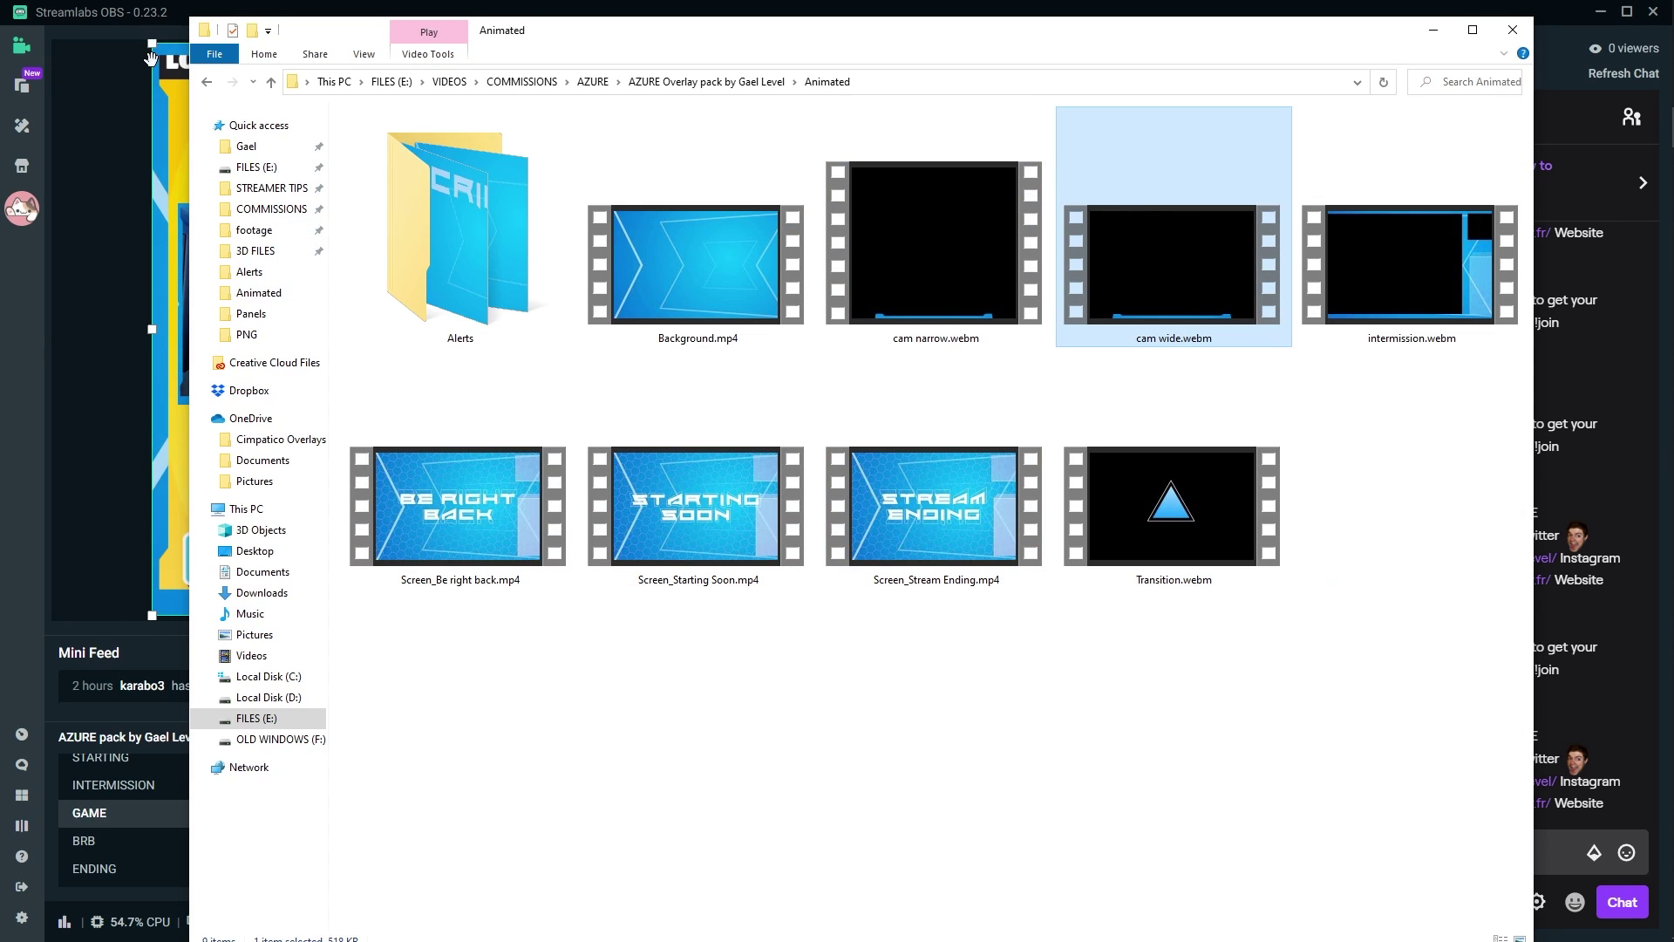
click(150, 58)
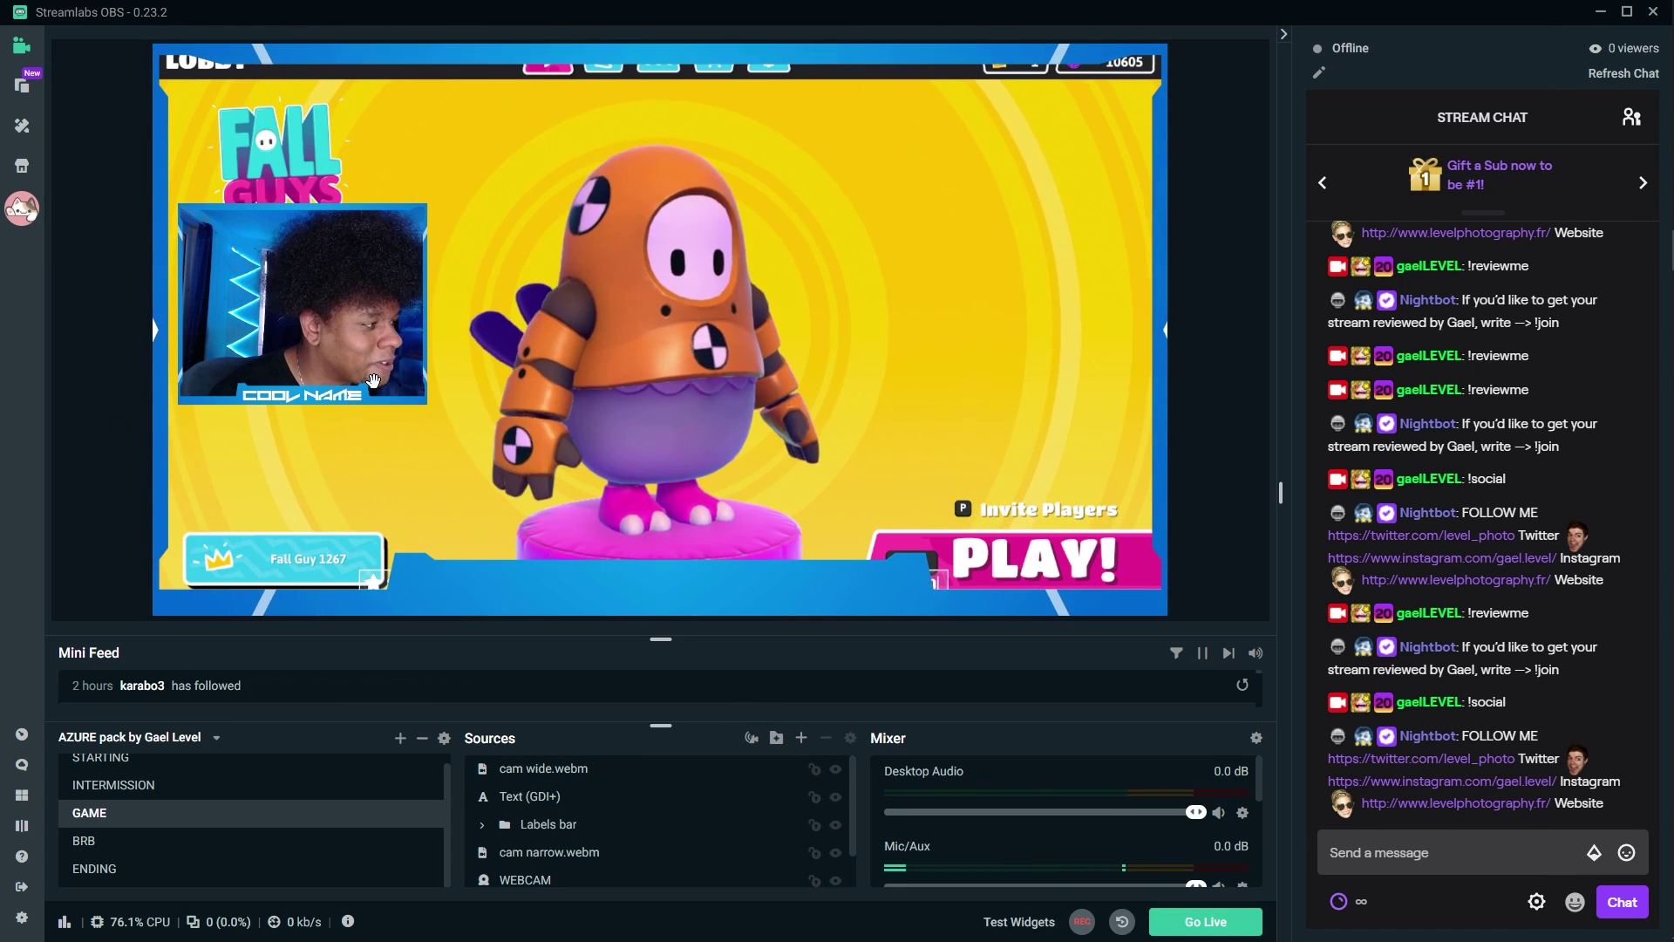
Switch Streamlabs OBS to the INTERMISSION scene.
key(alt+Tab)
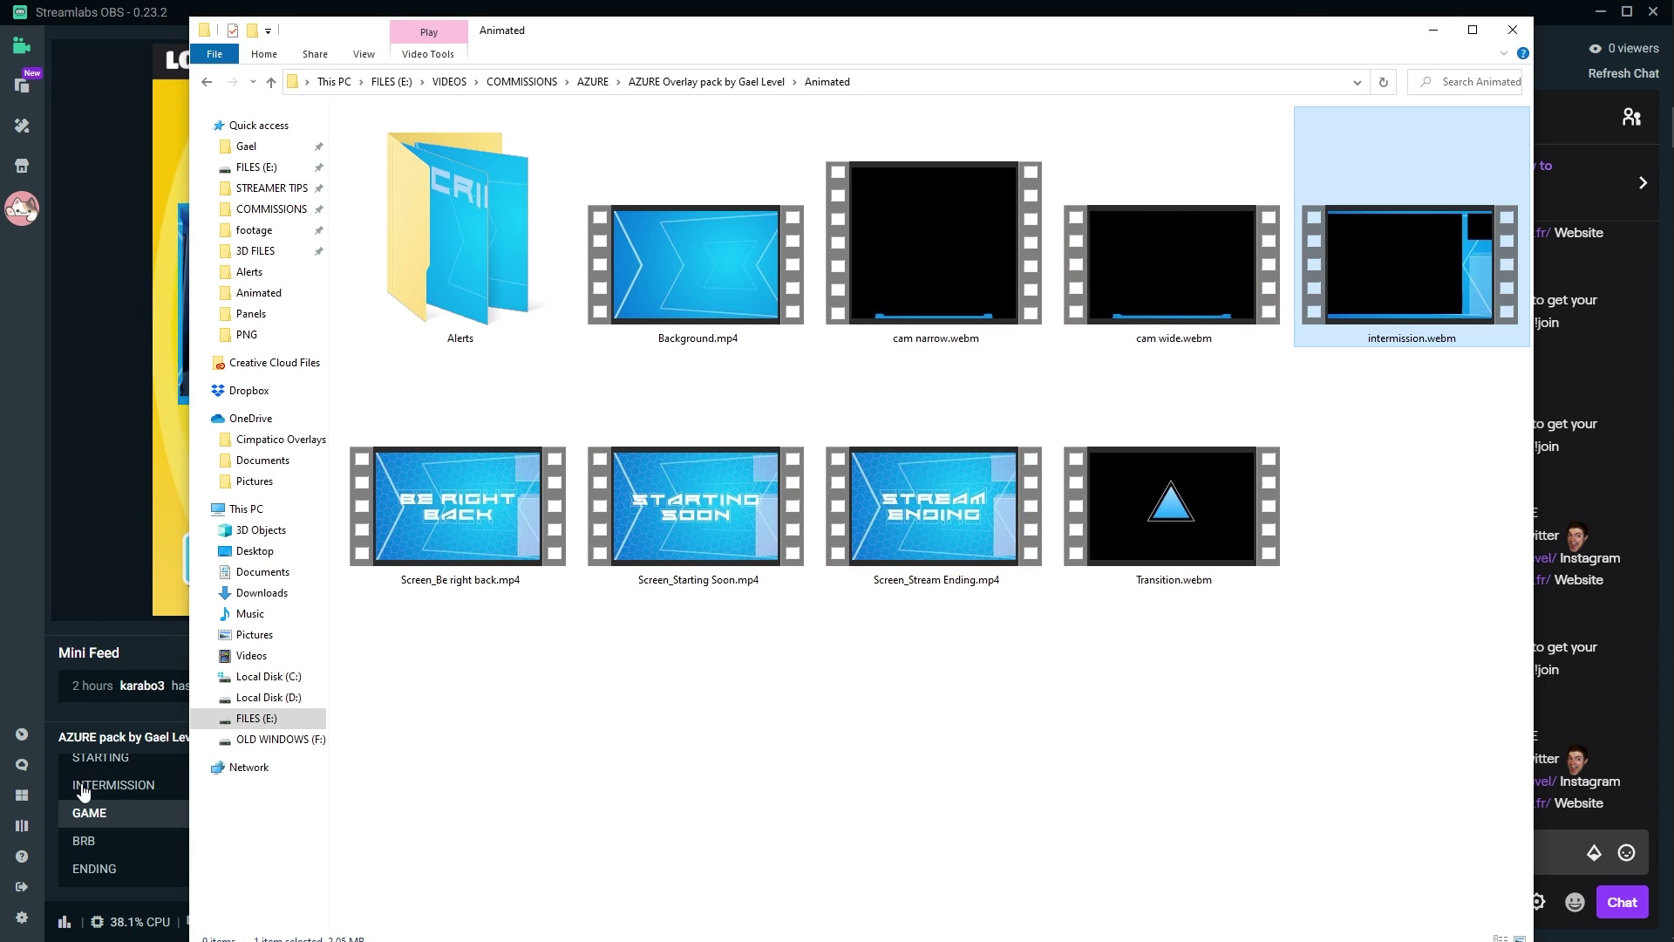
click(92, 630)
click(113, 784)
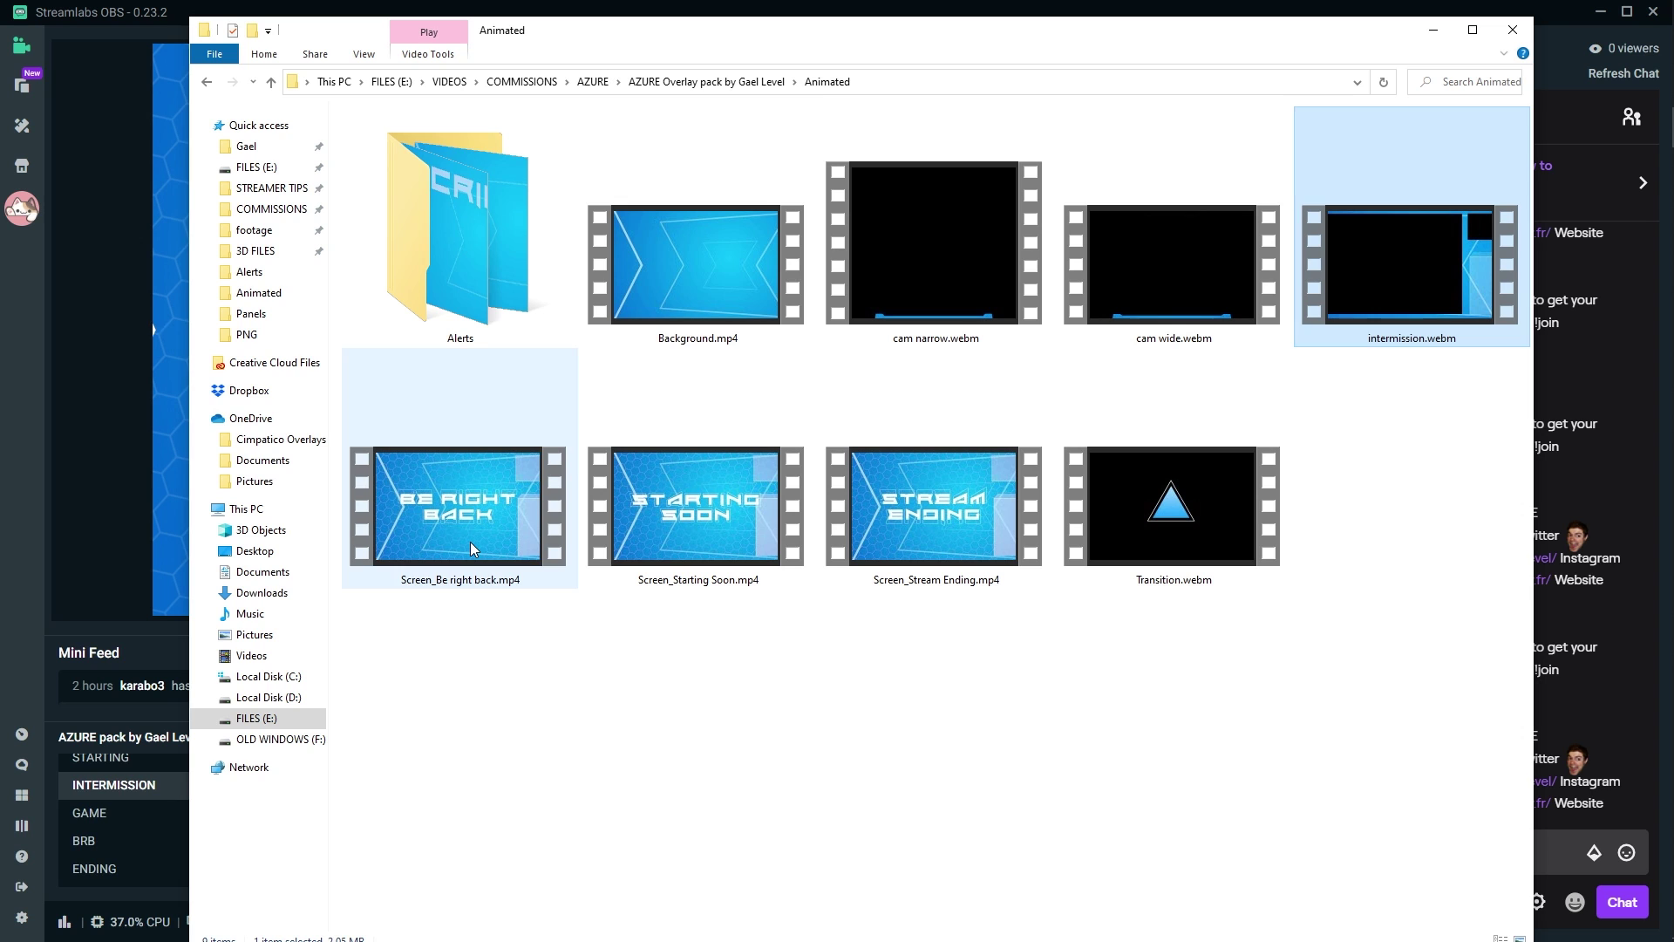
Play and close the Screen_Be right back, Screen_Starting Soon and Screen_Stream Ending videos.
double_click(471, 549)
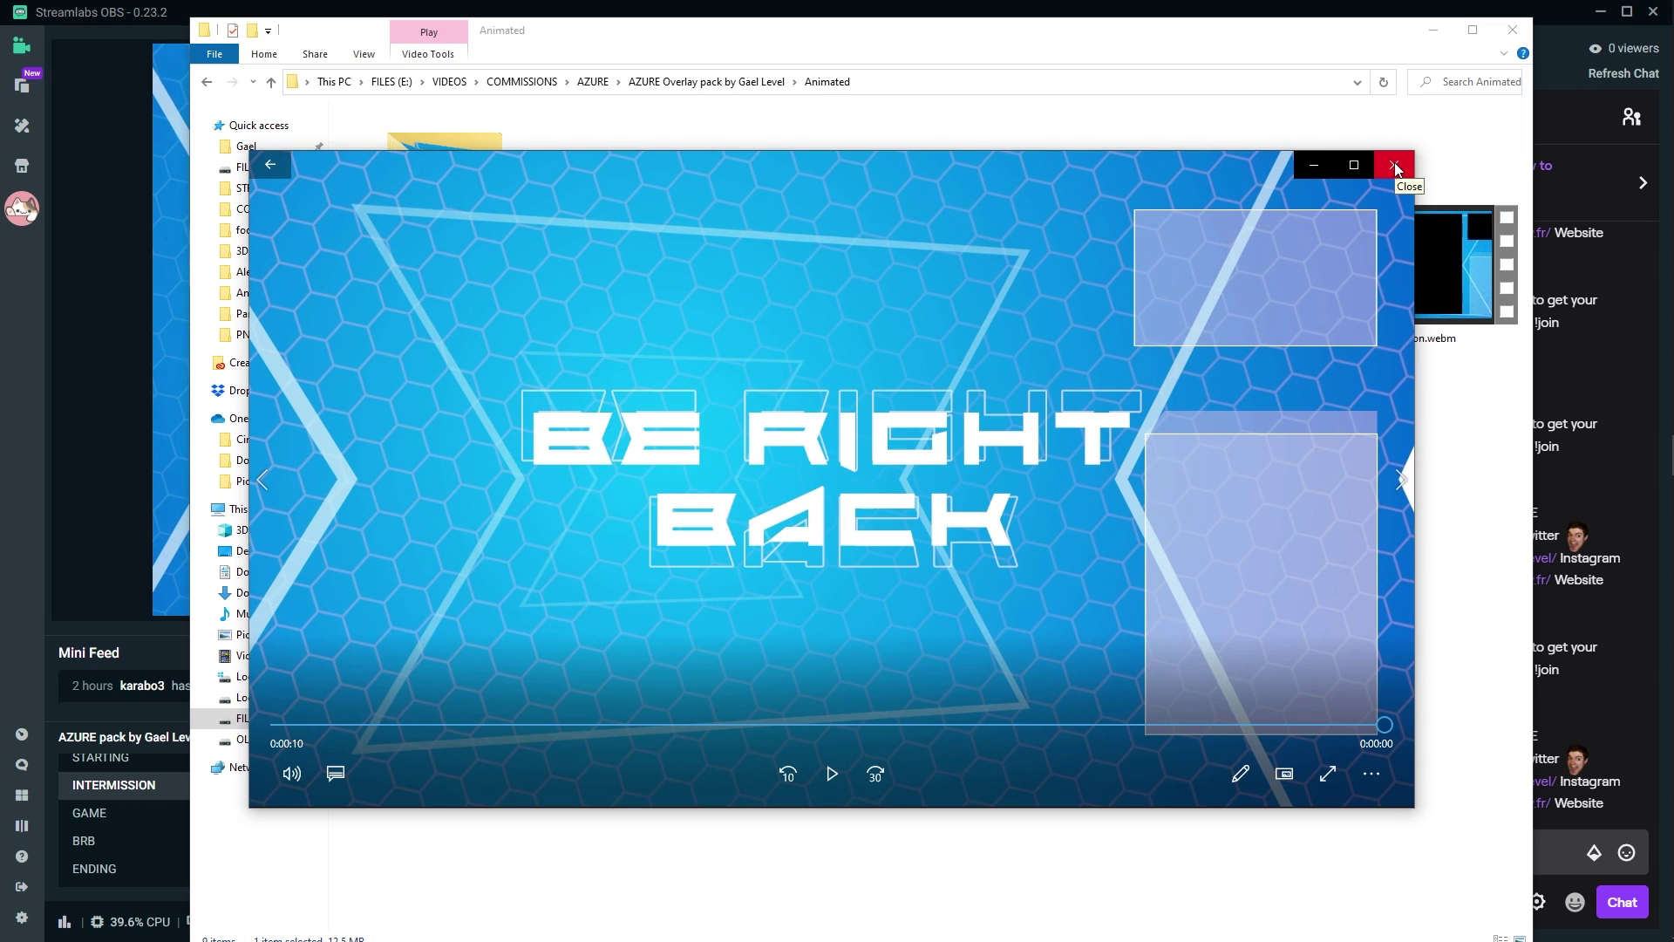
click(1395, 166)
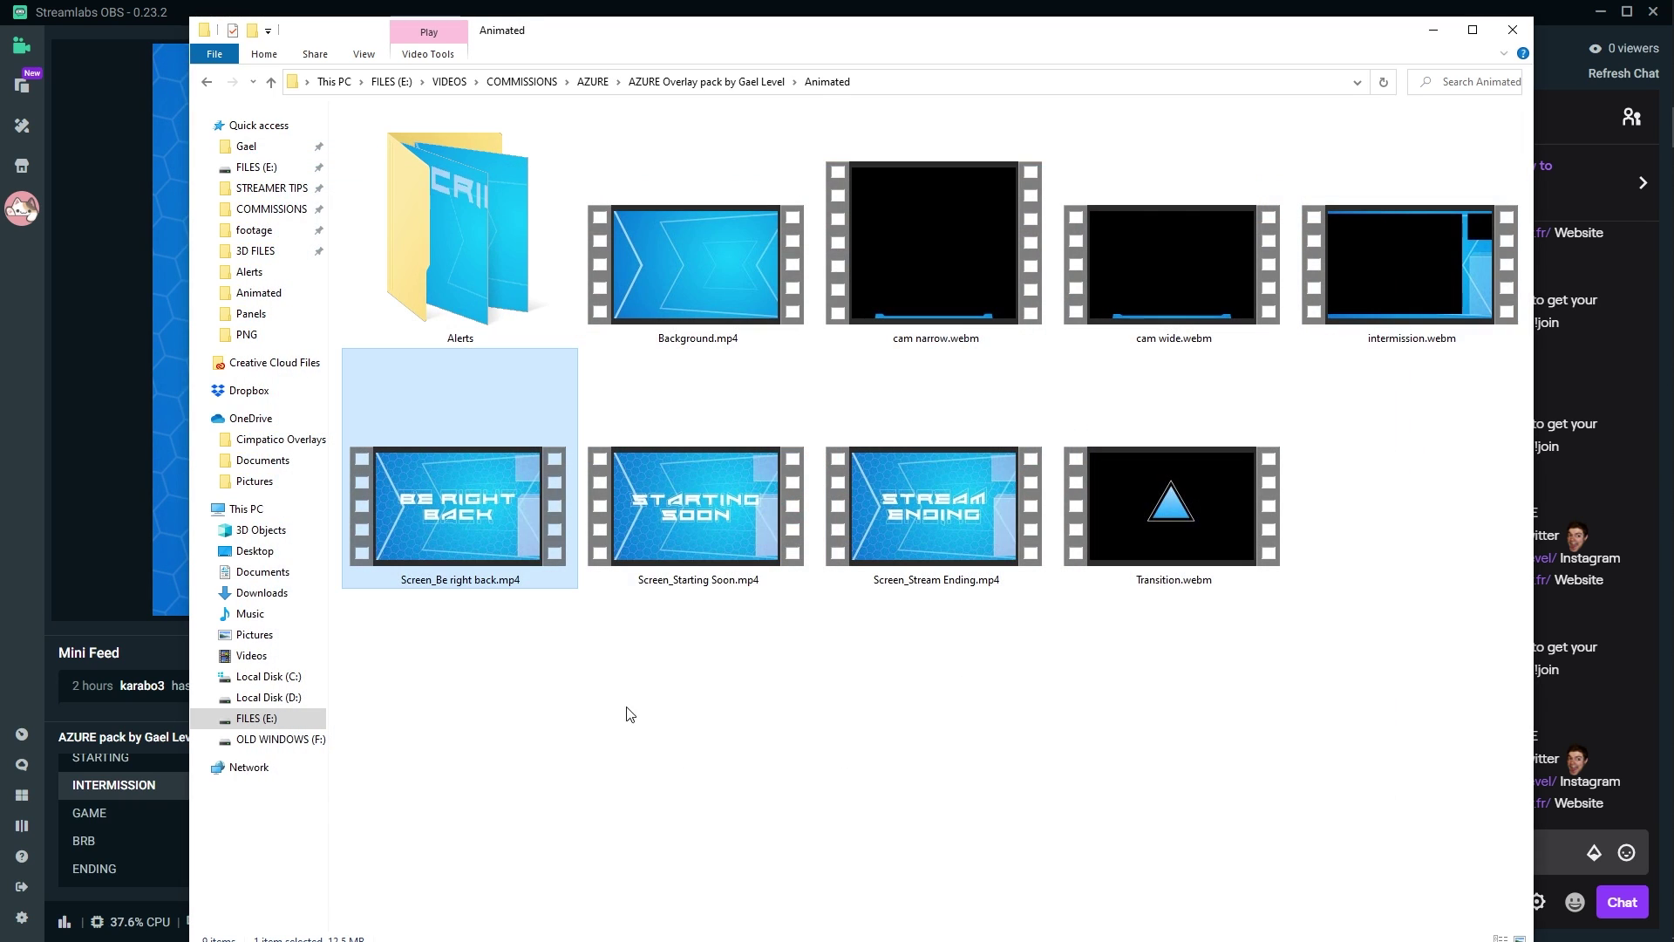
double_click(675, 521)
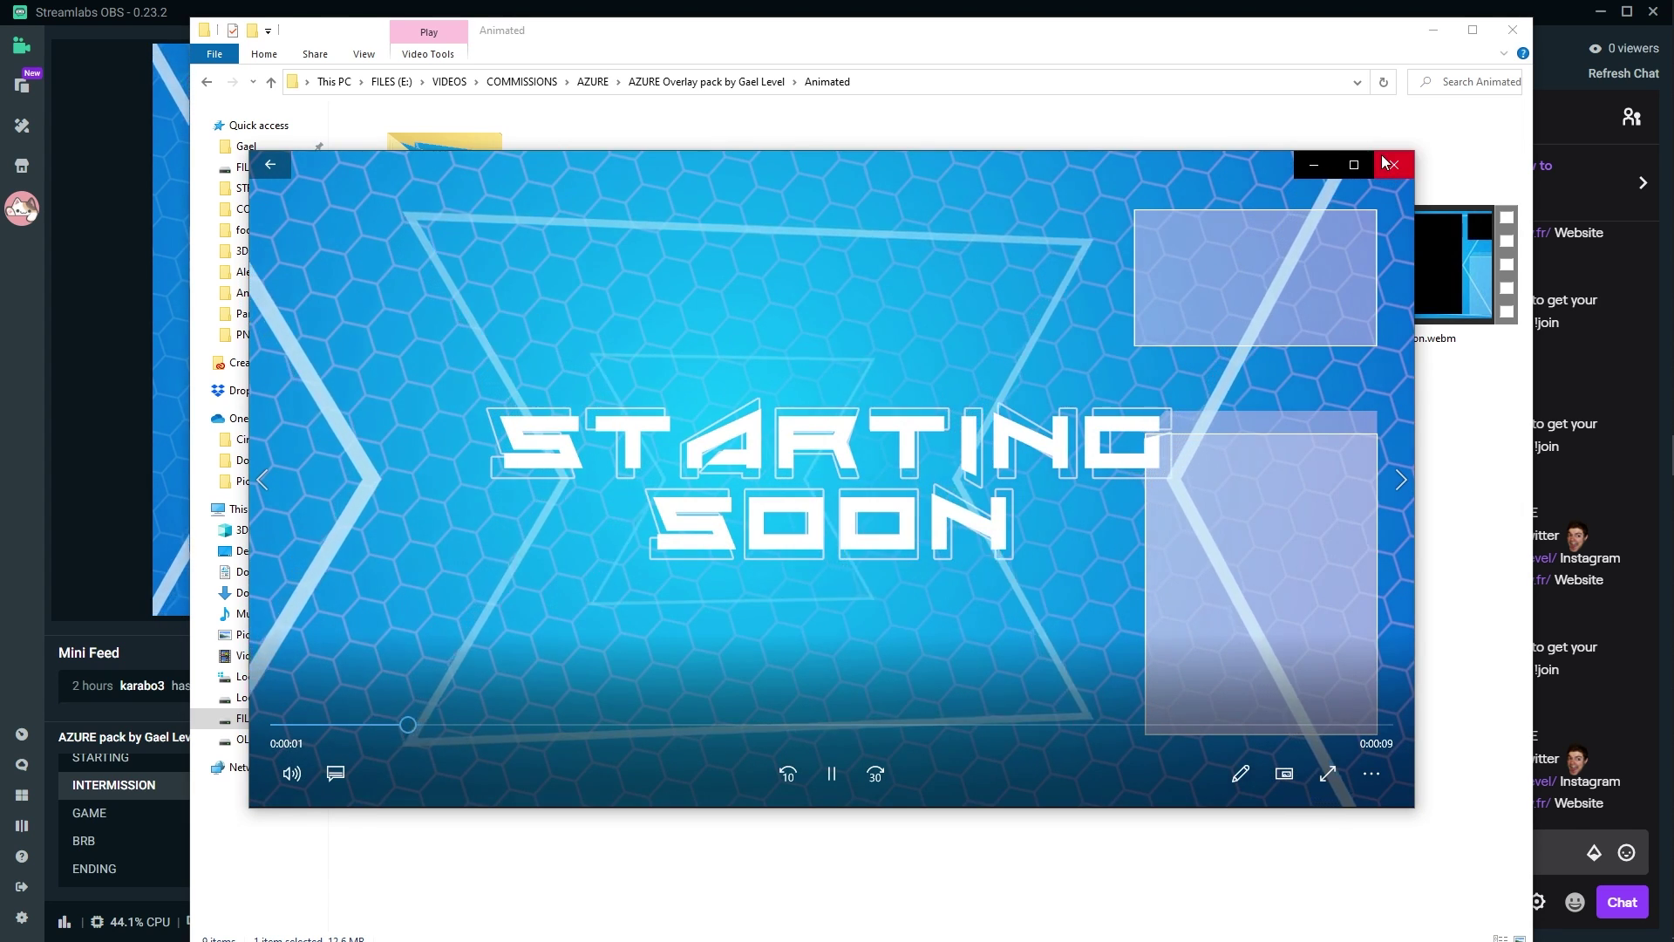
click(1393, 165)
double_click(939, 545)
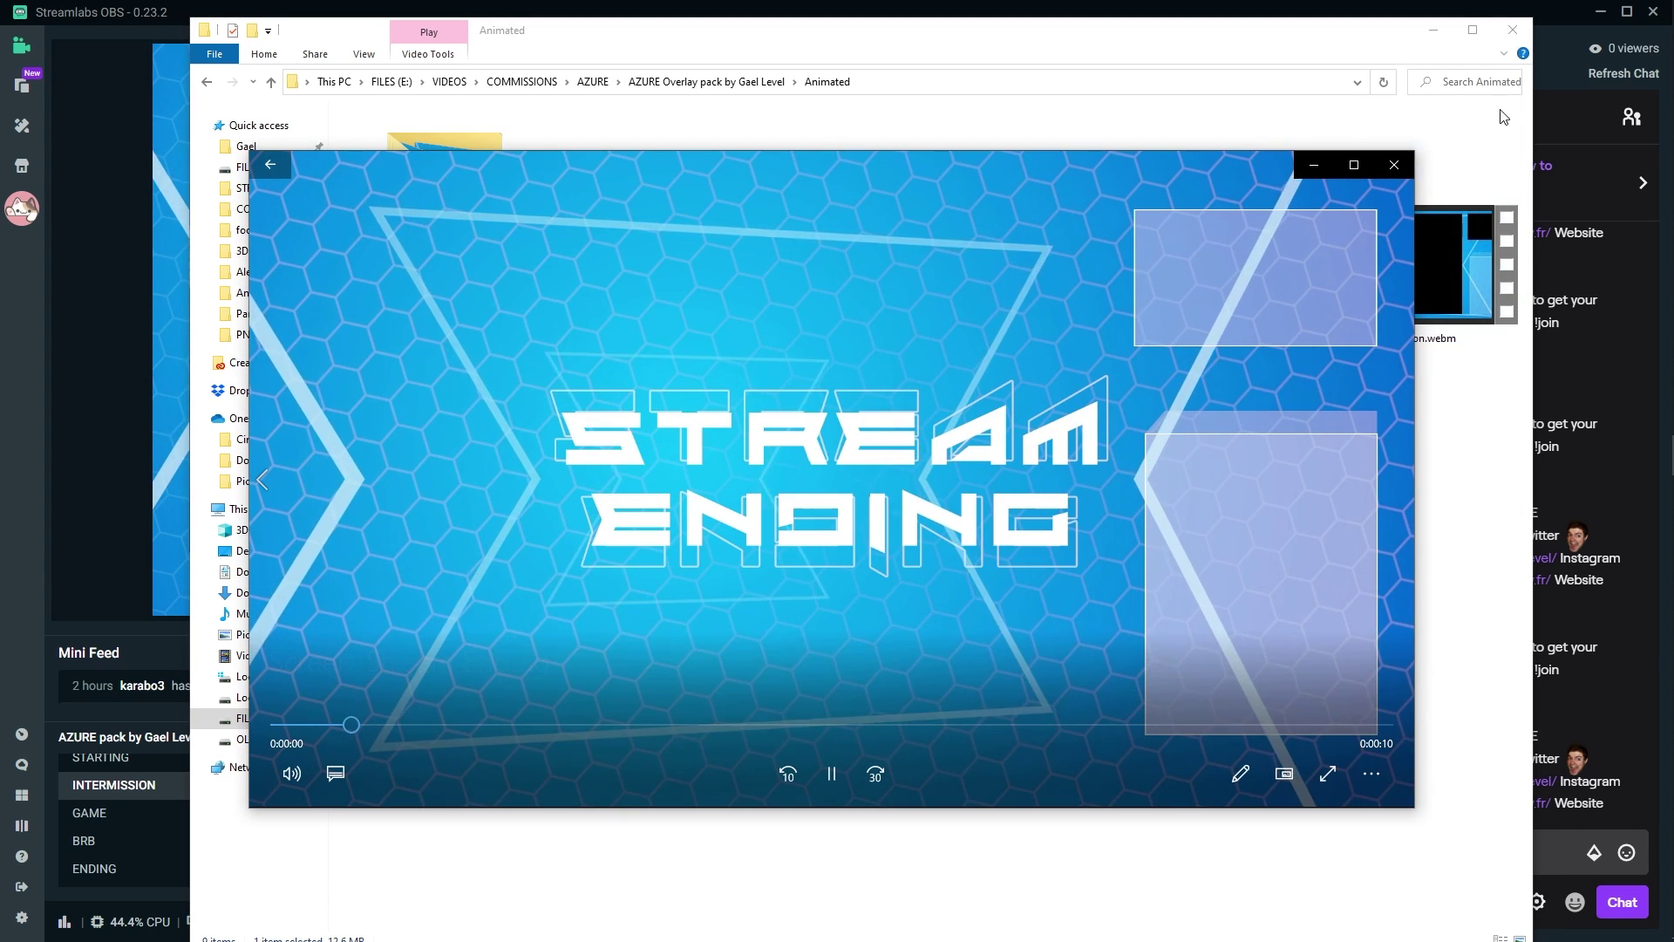
click(1394, 165)
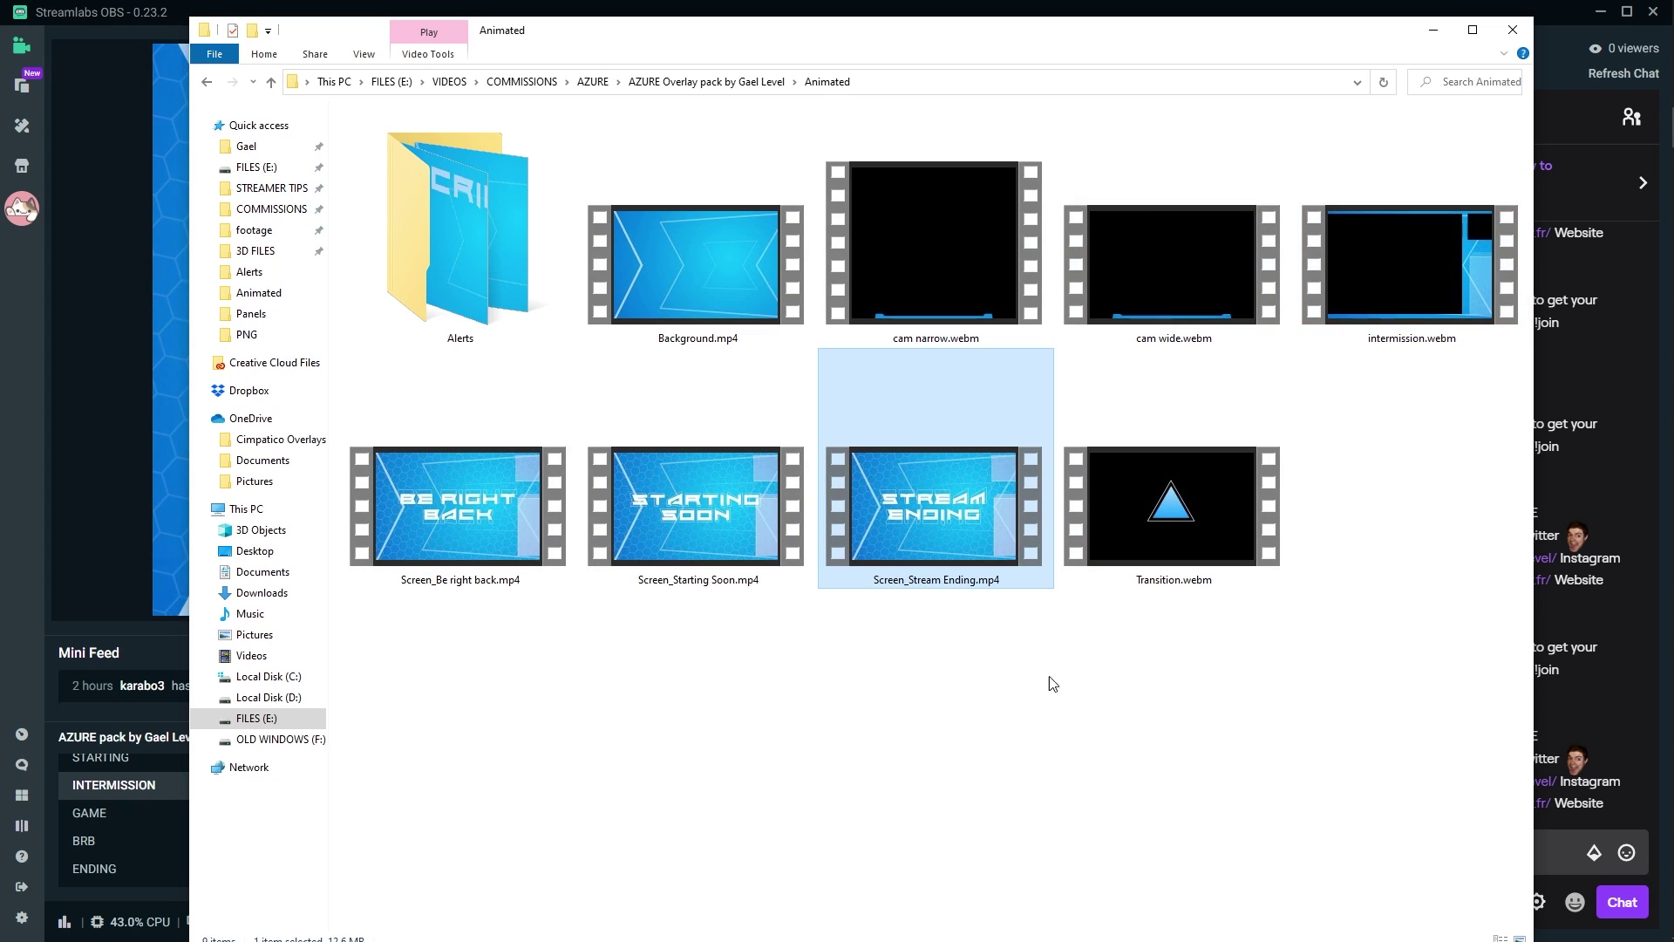
Open the Alerts folder, drag Alert_Bits.webm into the OBS preview, then delete it.
double_click(381, 224)
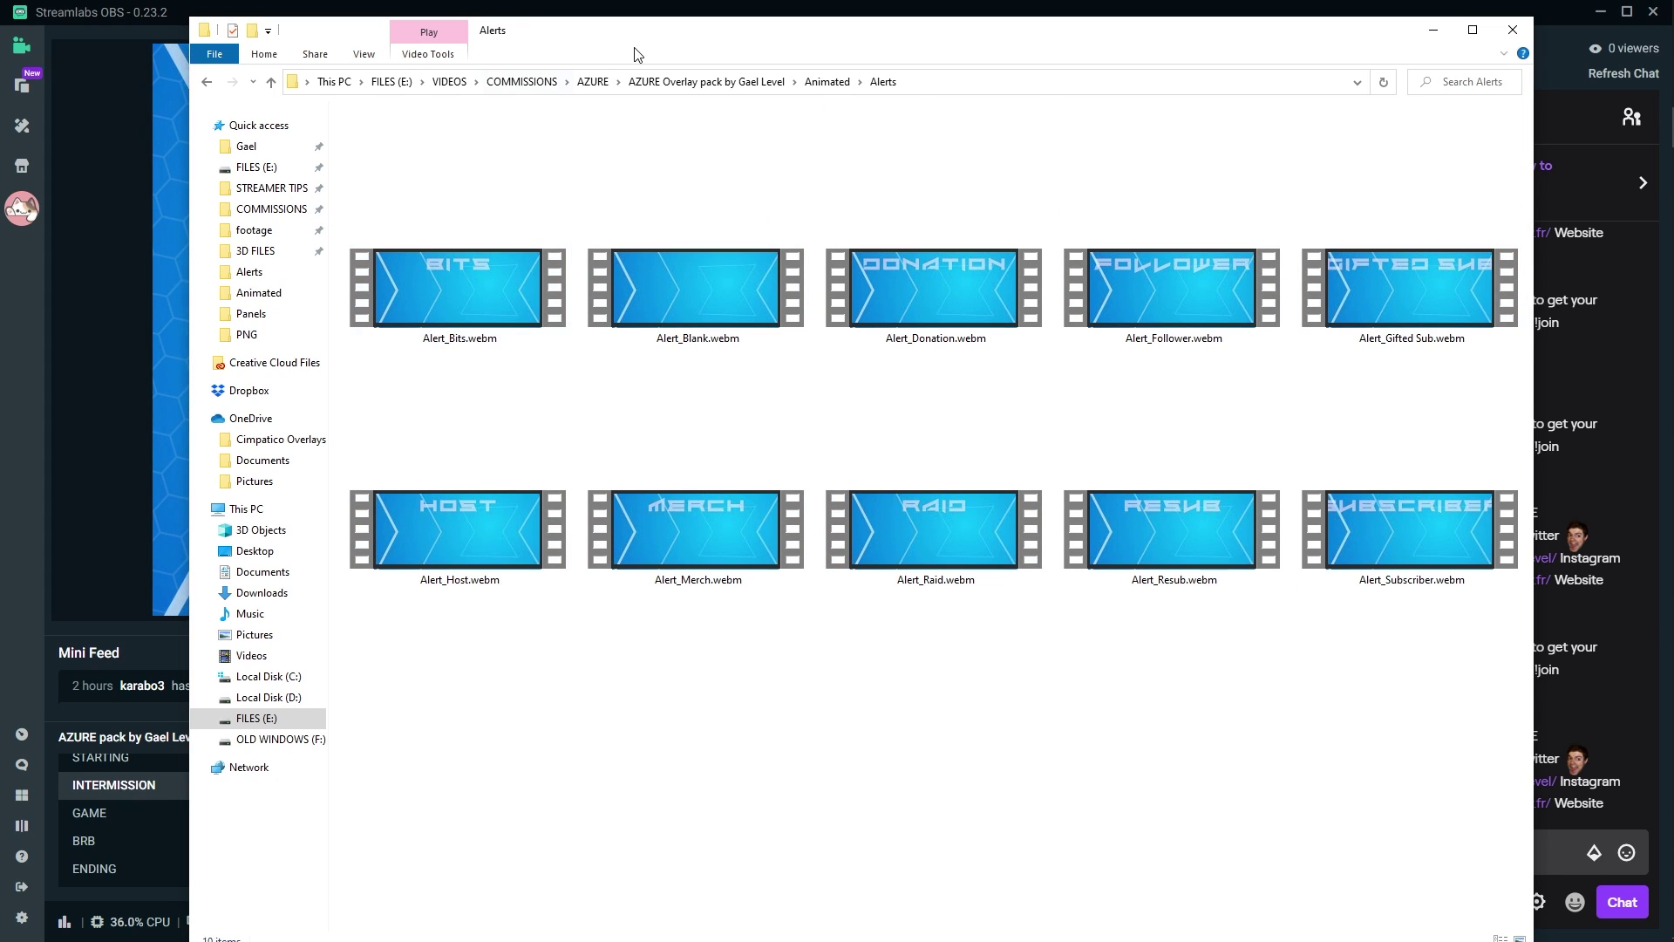
drag(603, 36, 518, 21)
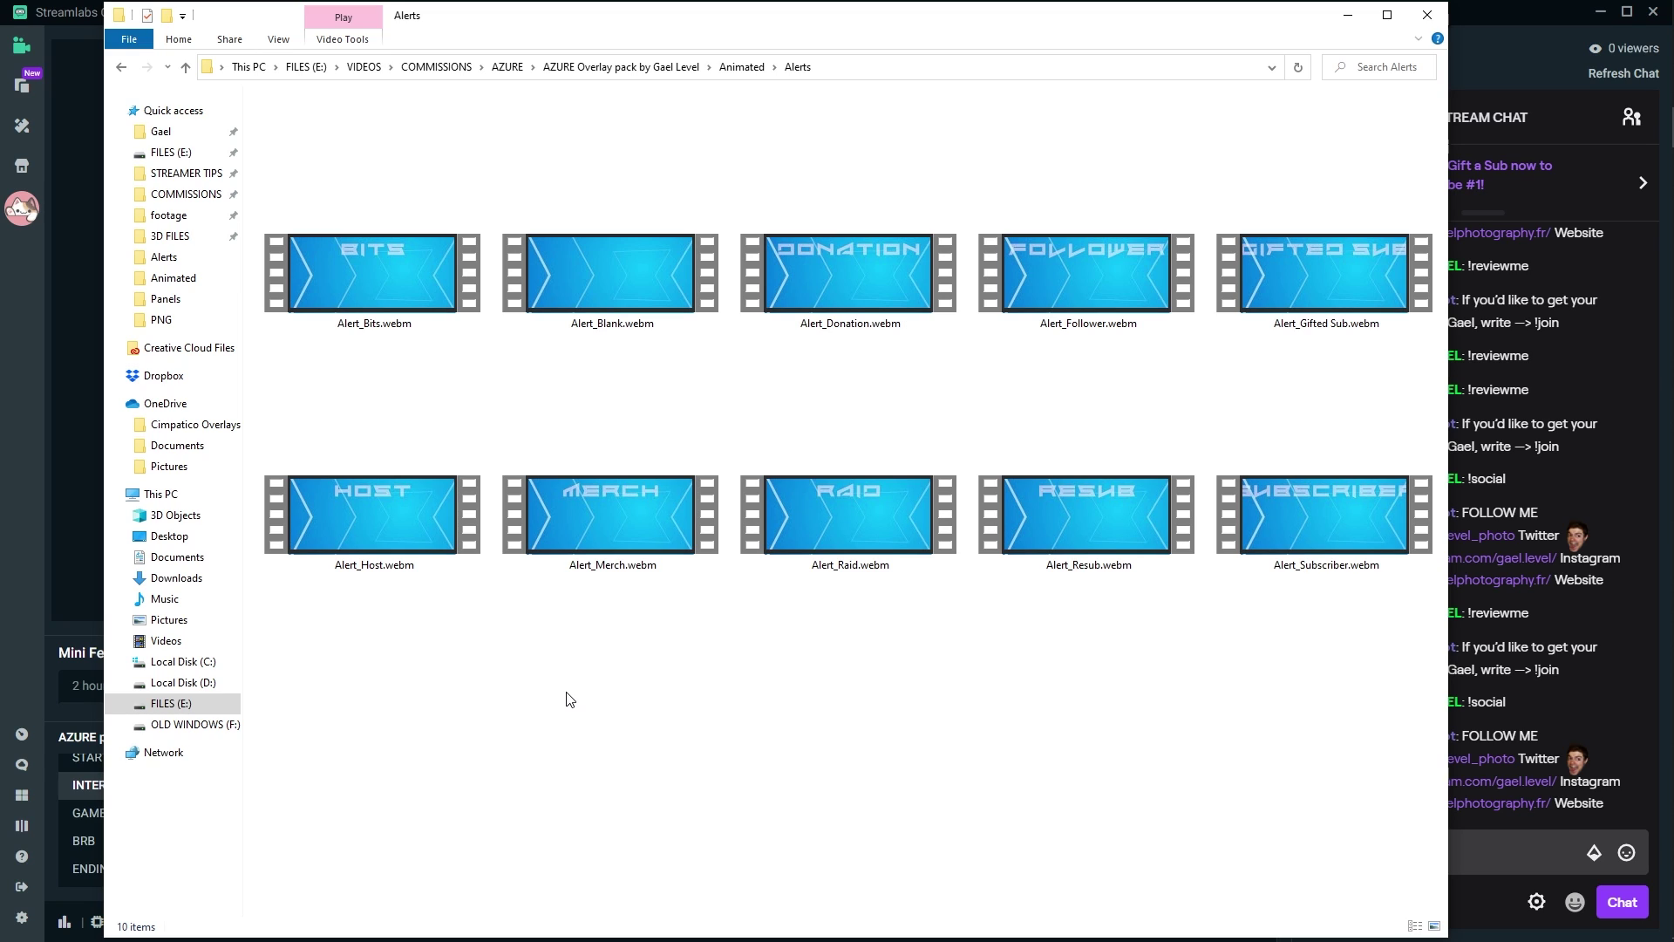
drag(570, 19, 1288, 69)
drag(1154, 329, 511, 314)
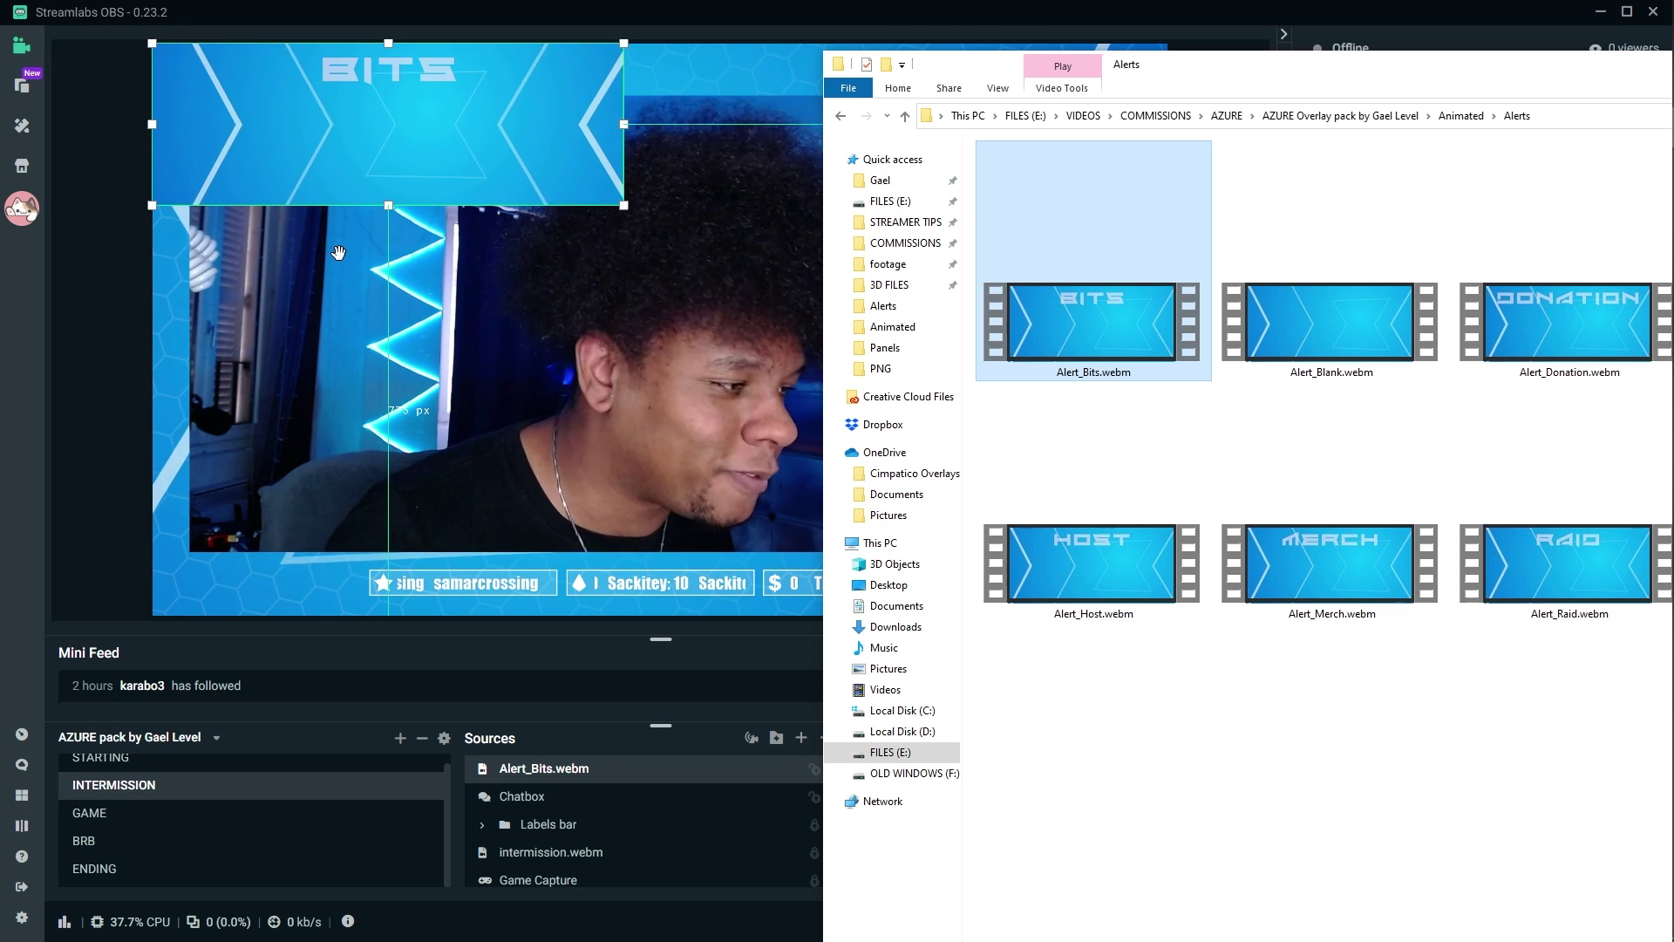
key(Delete)
key(alt+Tab)
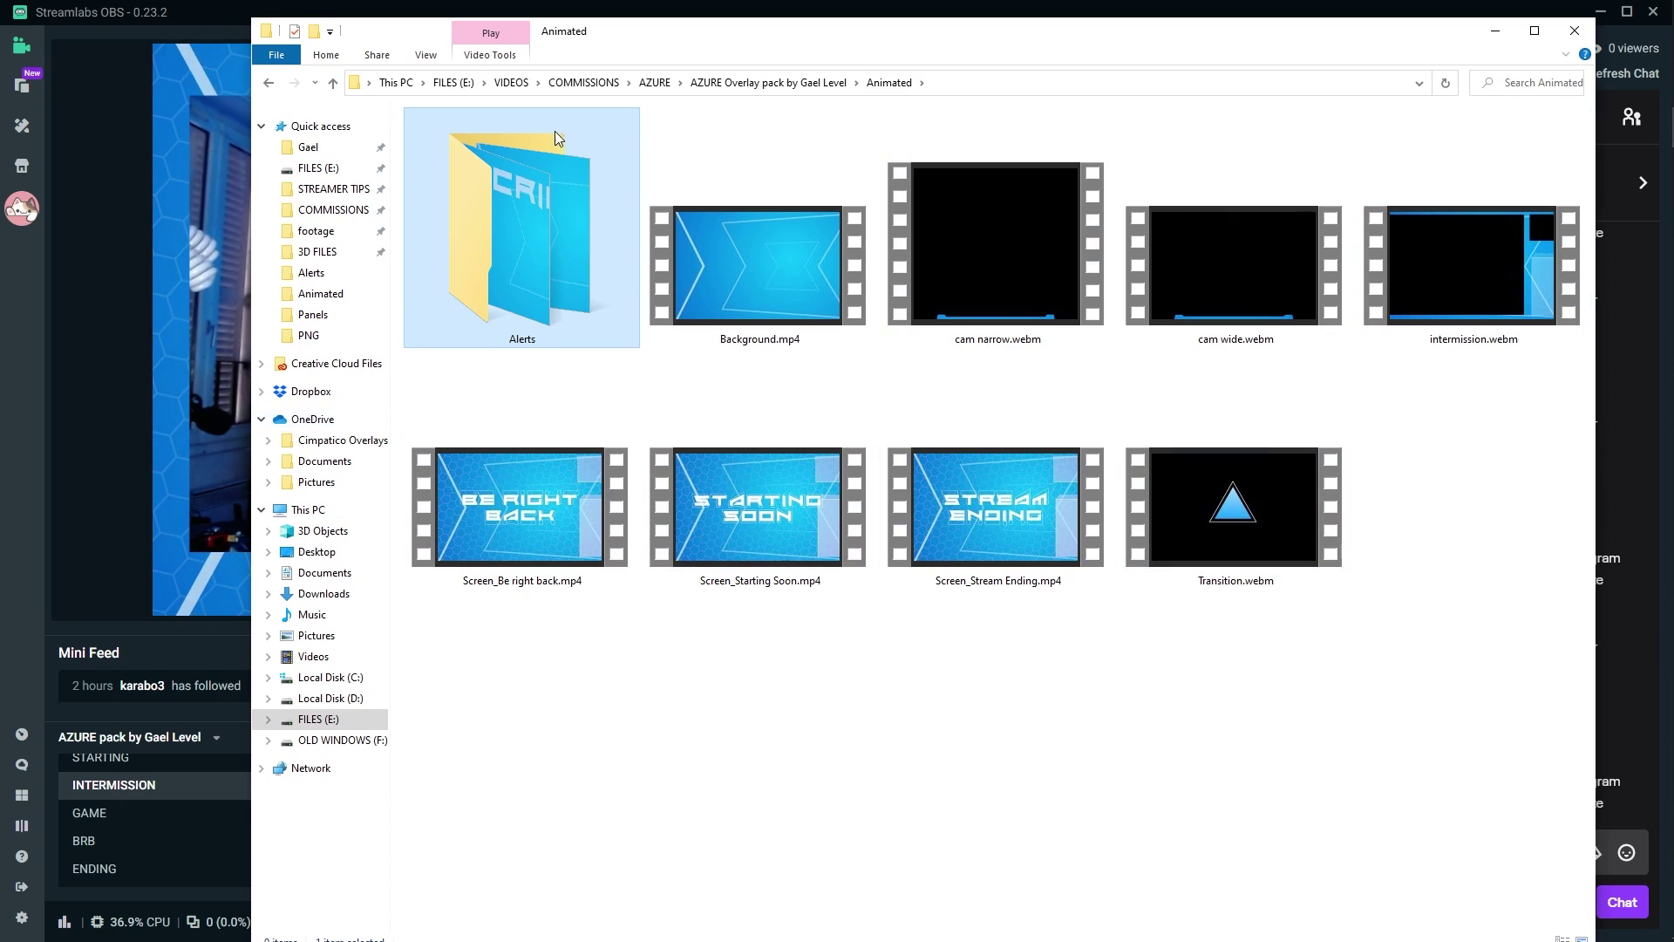
Open the AZURE pack's Images folder and view avatar.png and Banner.png full size in Photos.
click(737, 83)
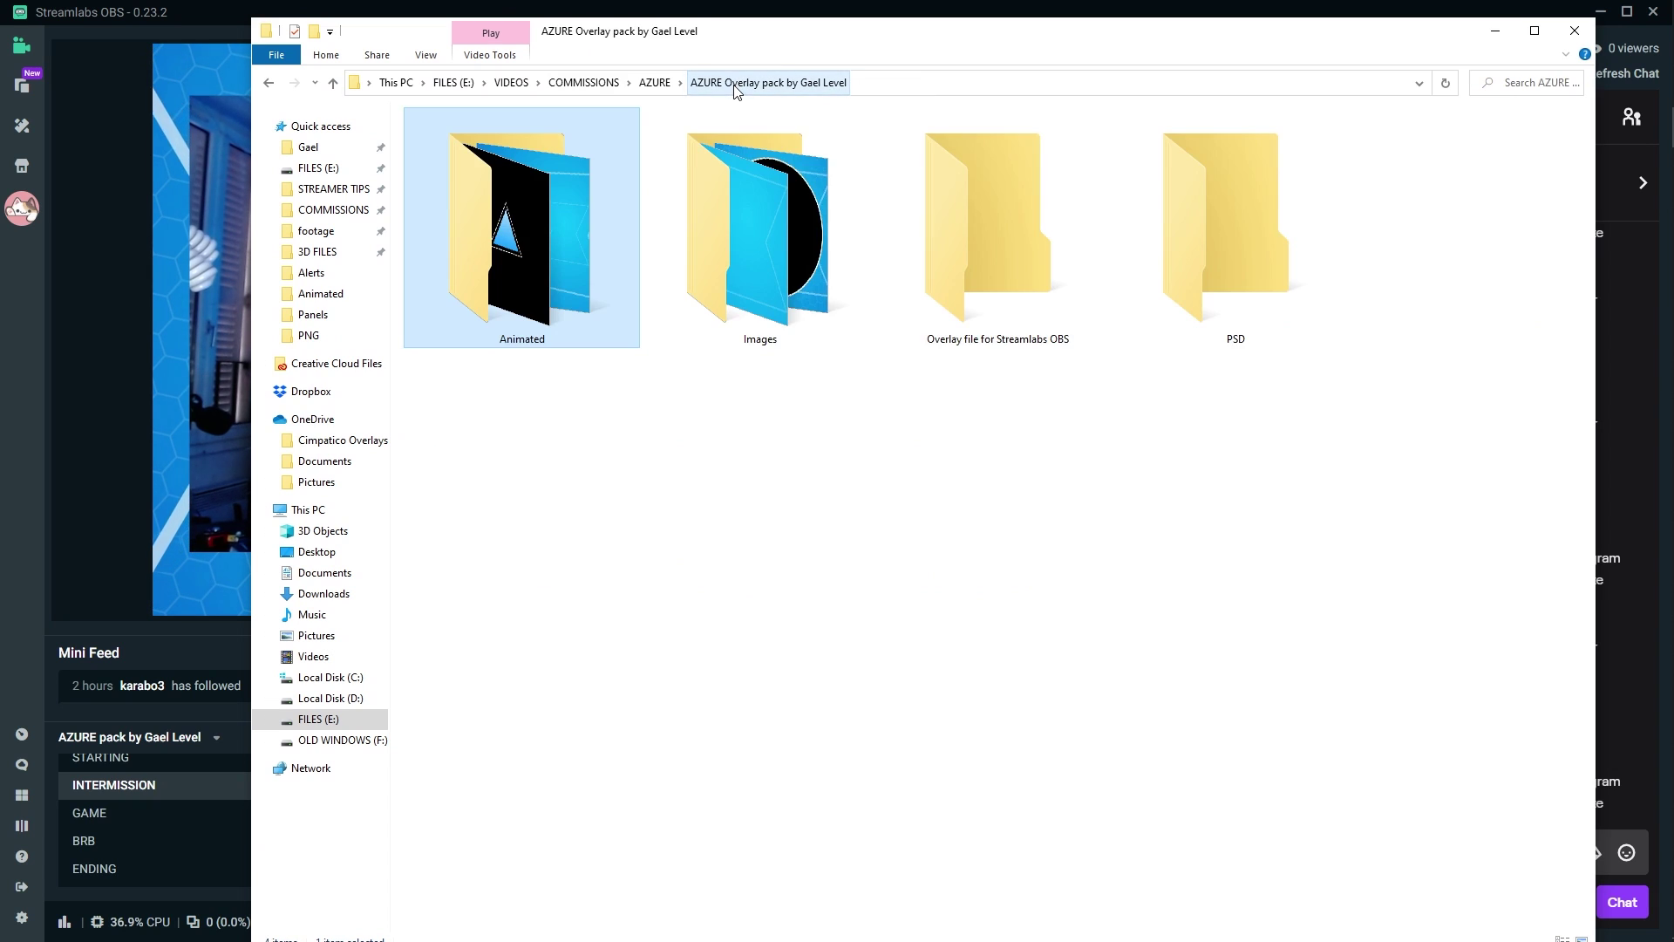
double_click(733, 233)
double_click(699, 226)
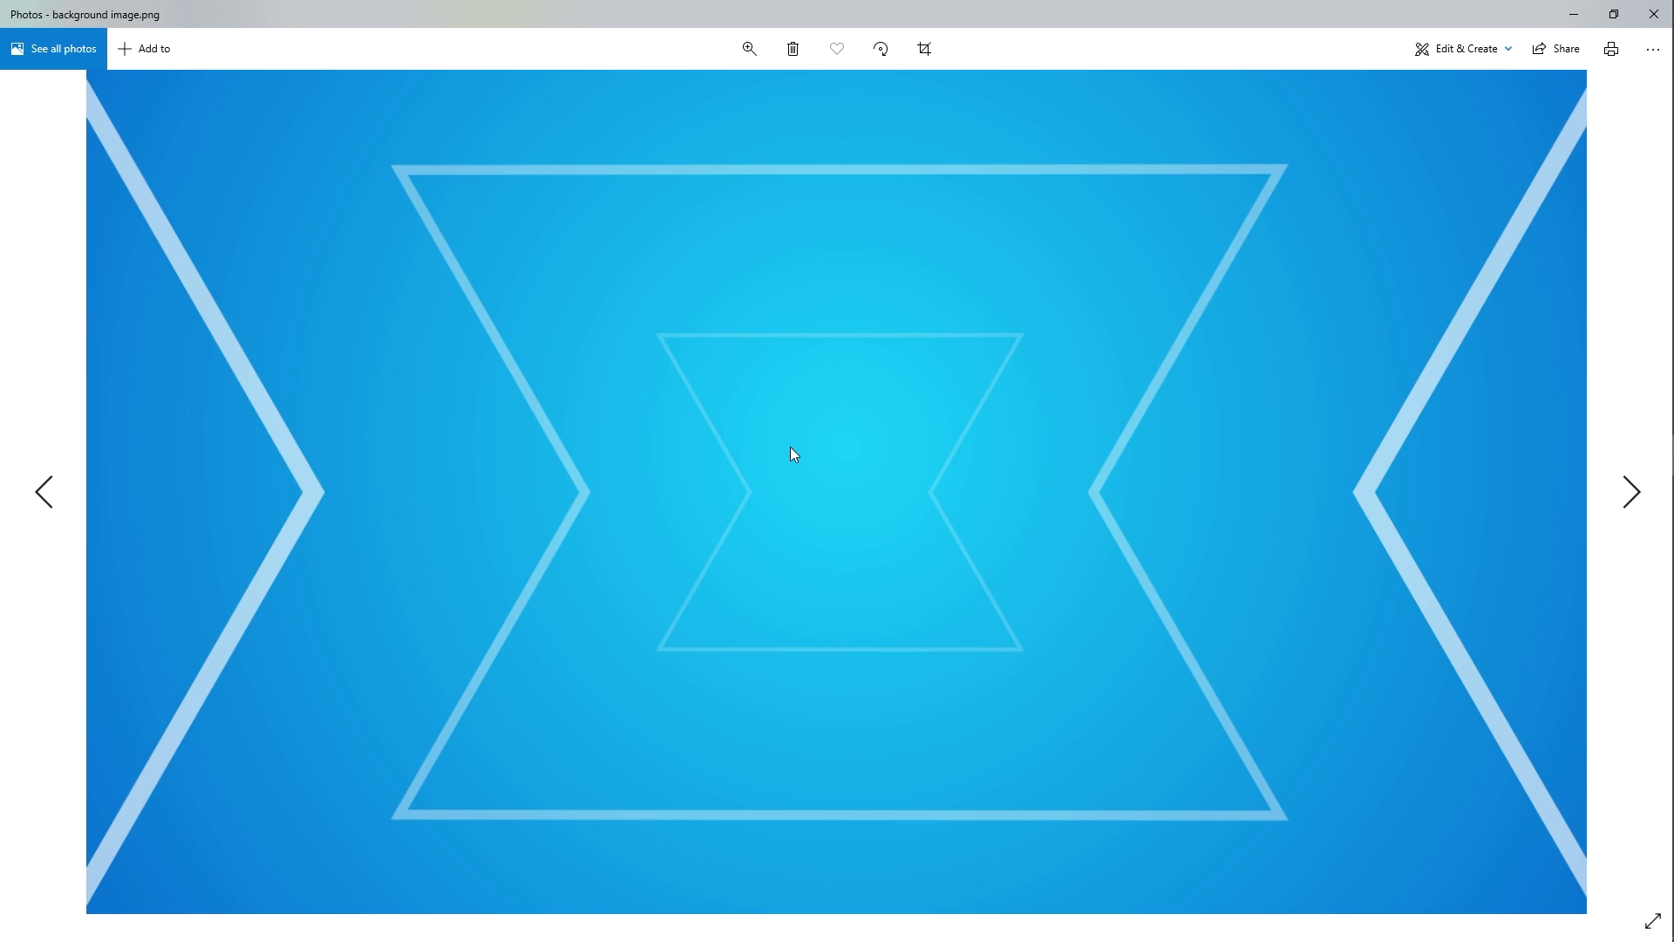
click(1650, 16)
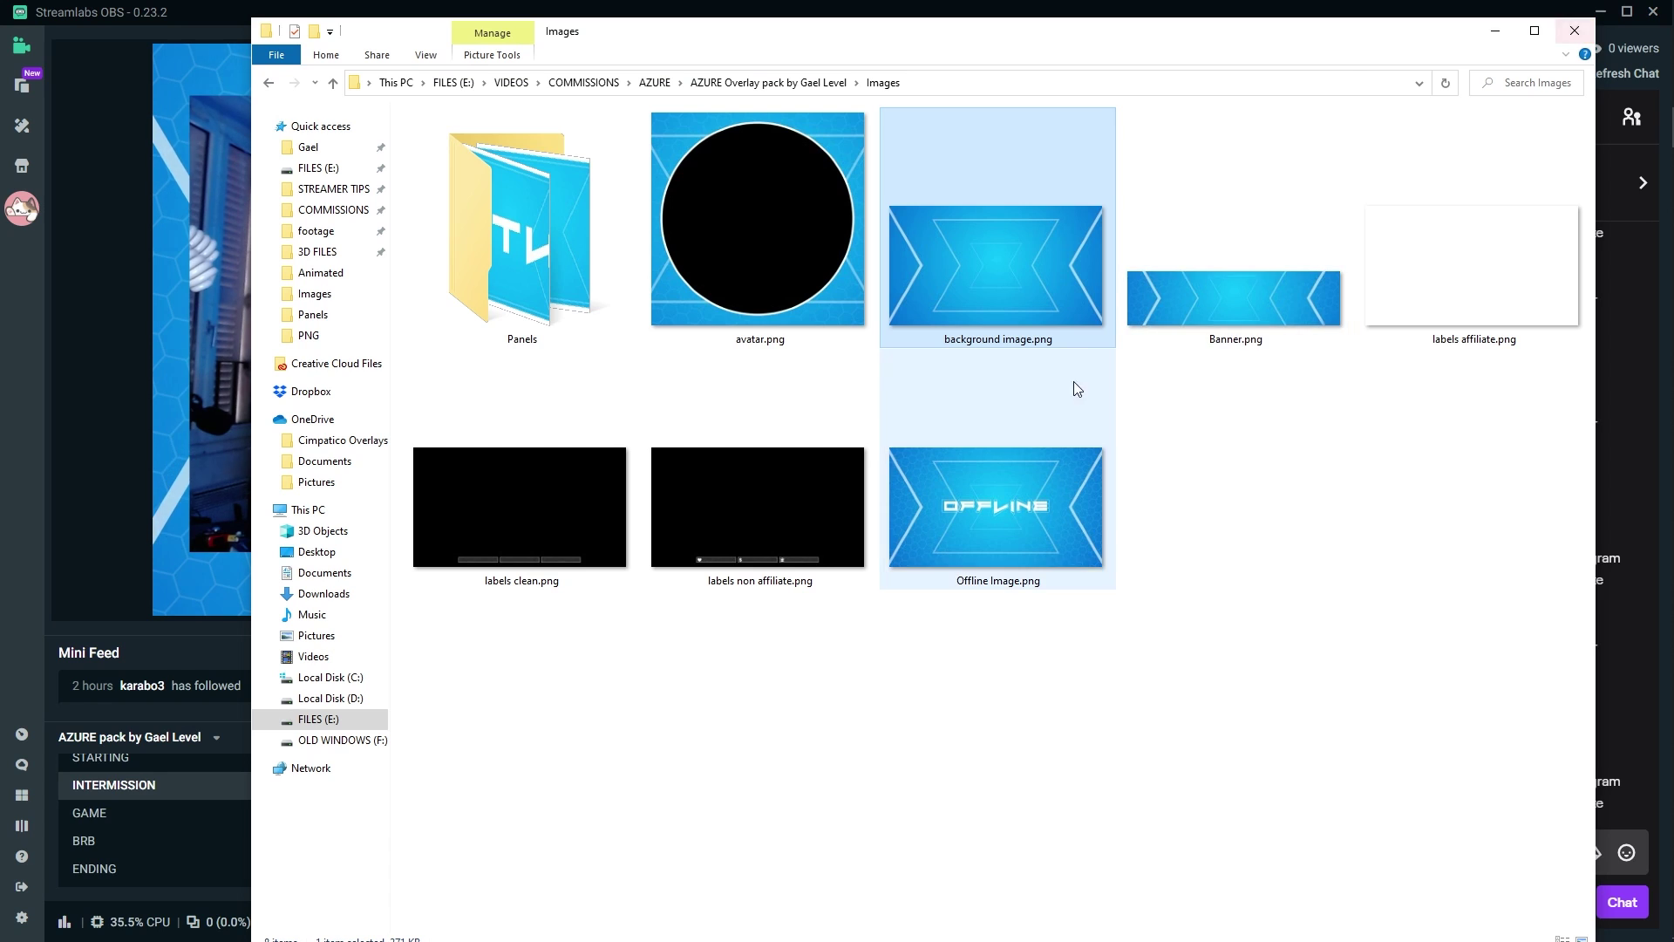
double_click(1181, 307)
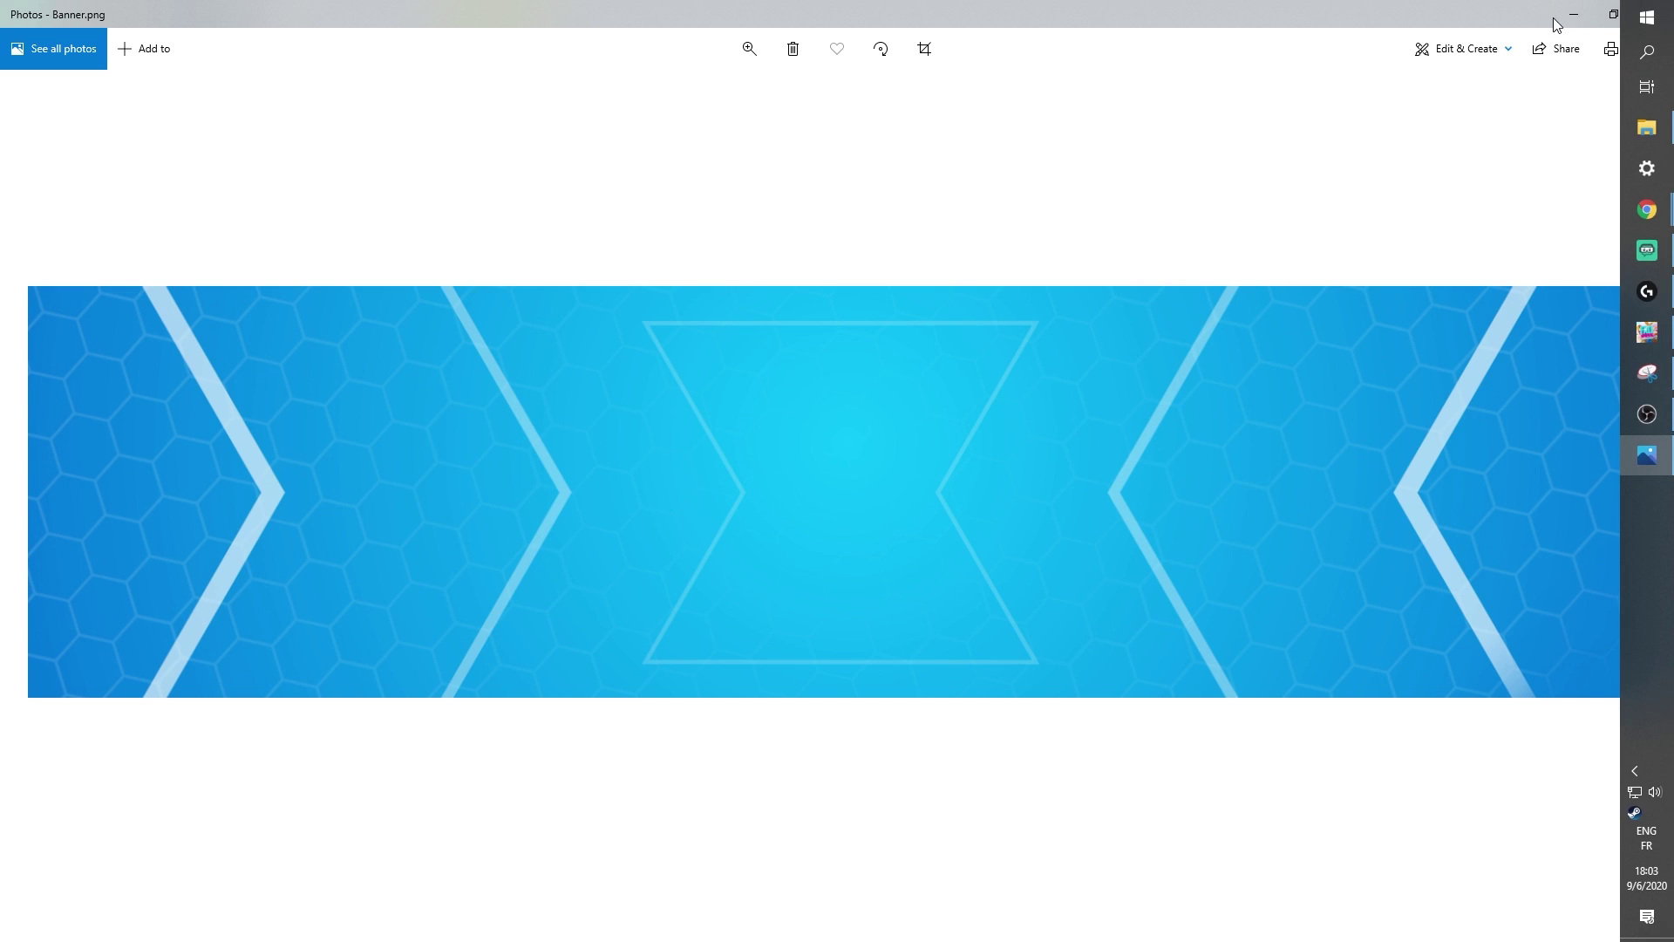
click(1653, 14)
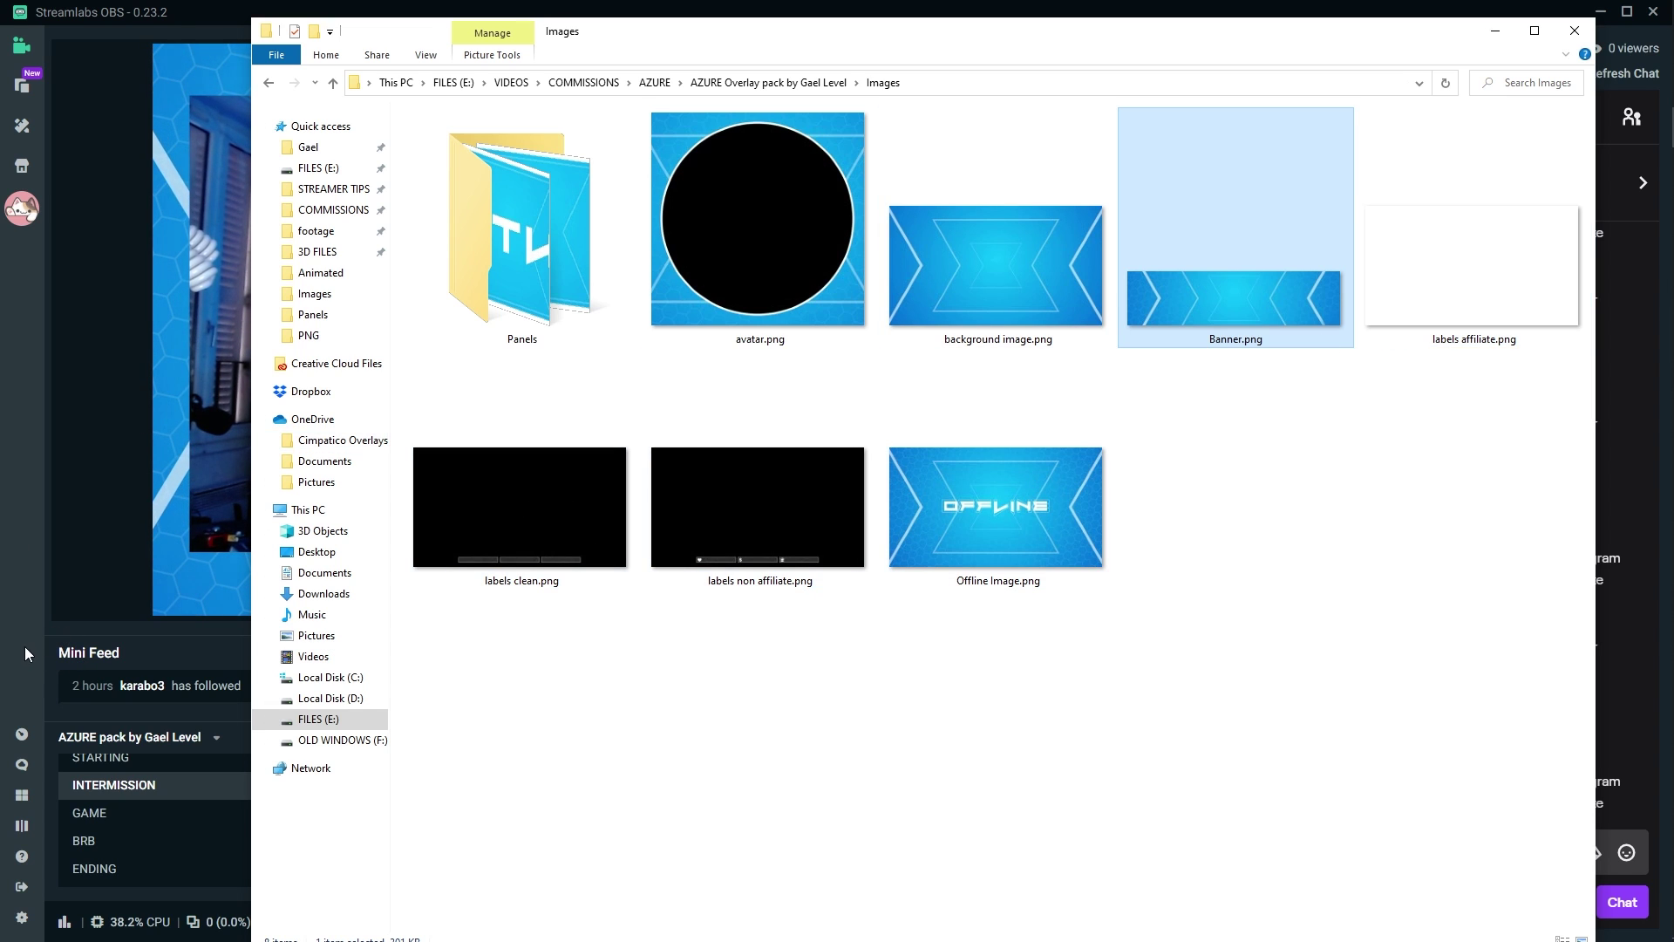
click(67, 635)
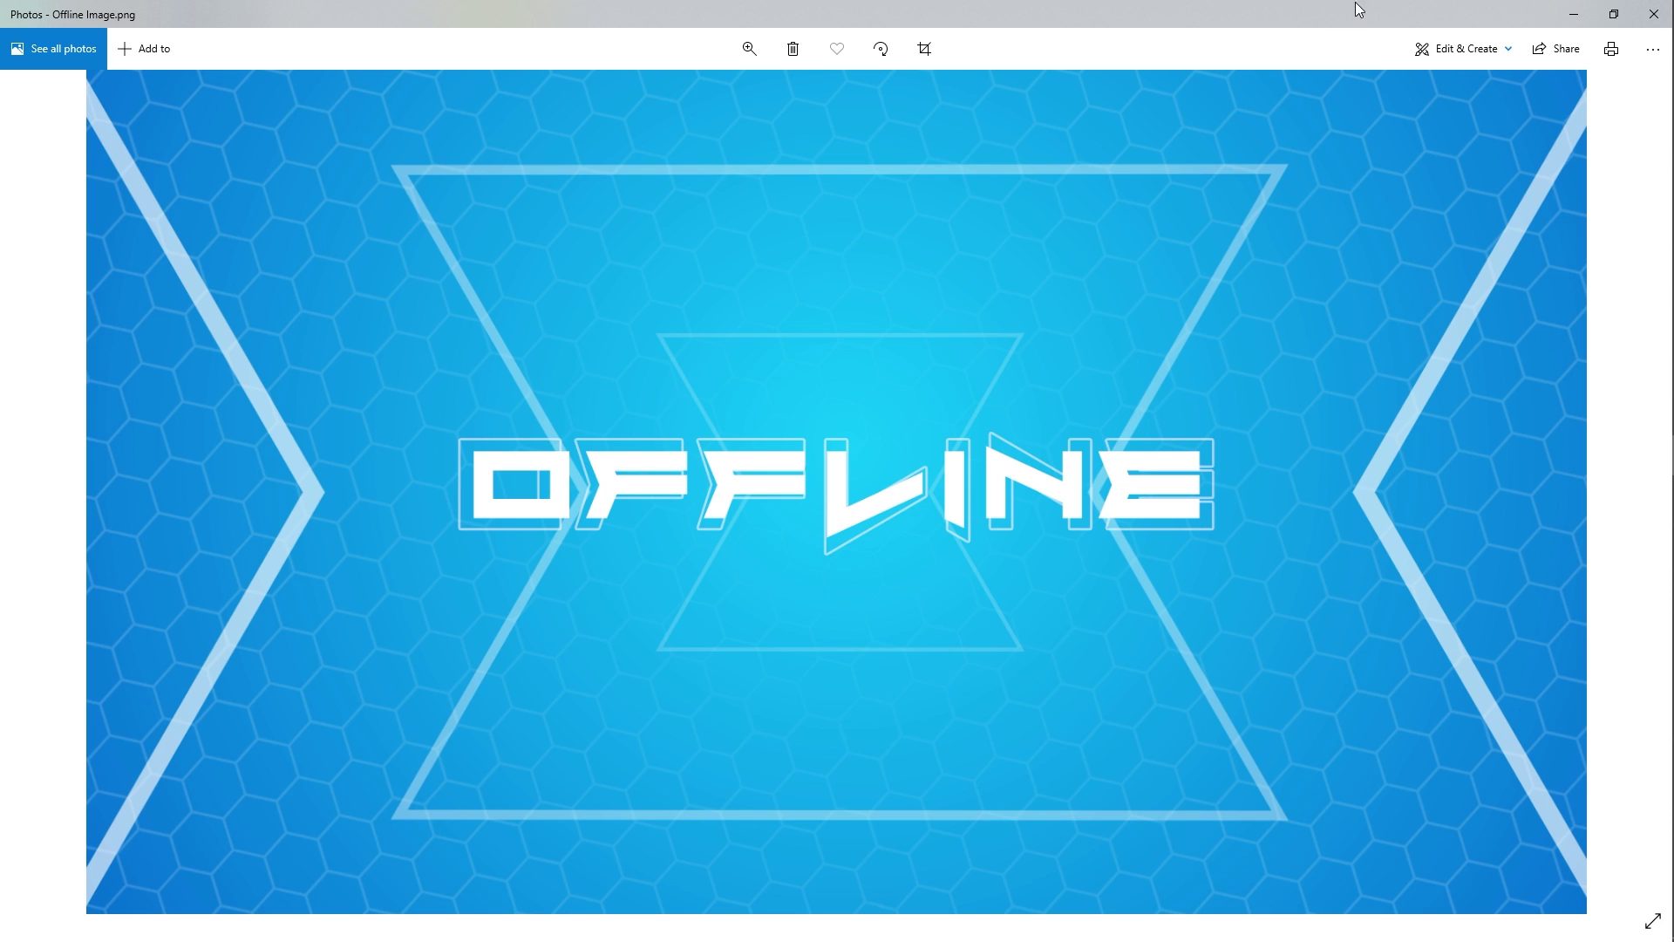
Show the Panels folder as Extra large icons and step through its panel images in Photos.
click(1641, 24)
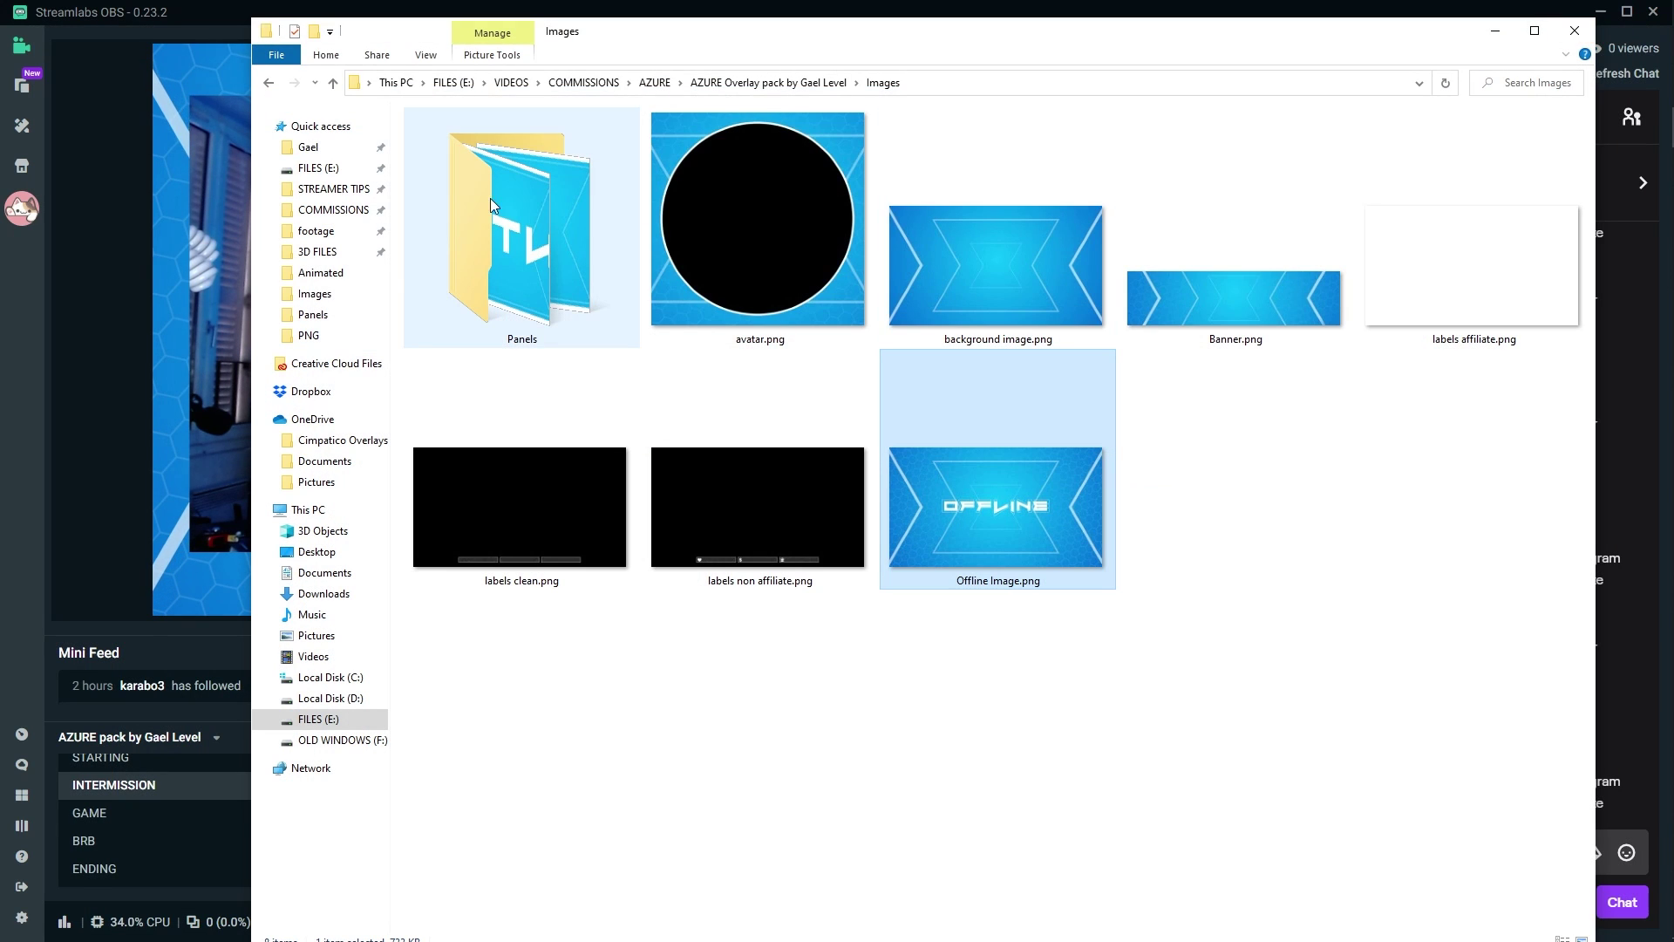
double_click(504, 199)
right_click(478, 398)
mouse_move(435, 414)
click(521, 410)
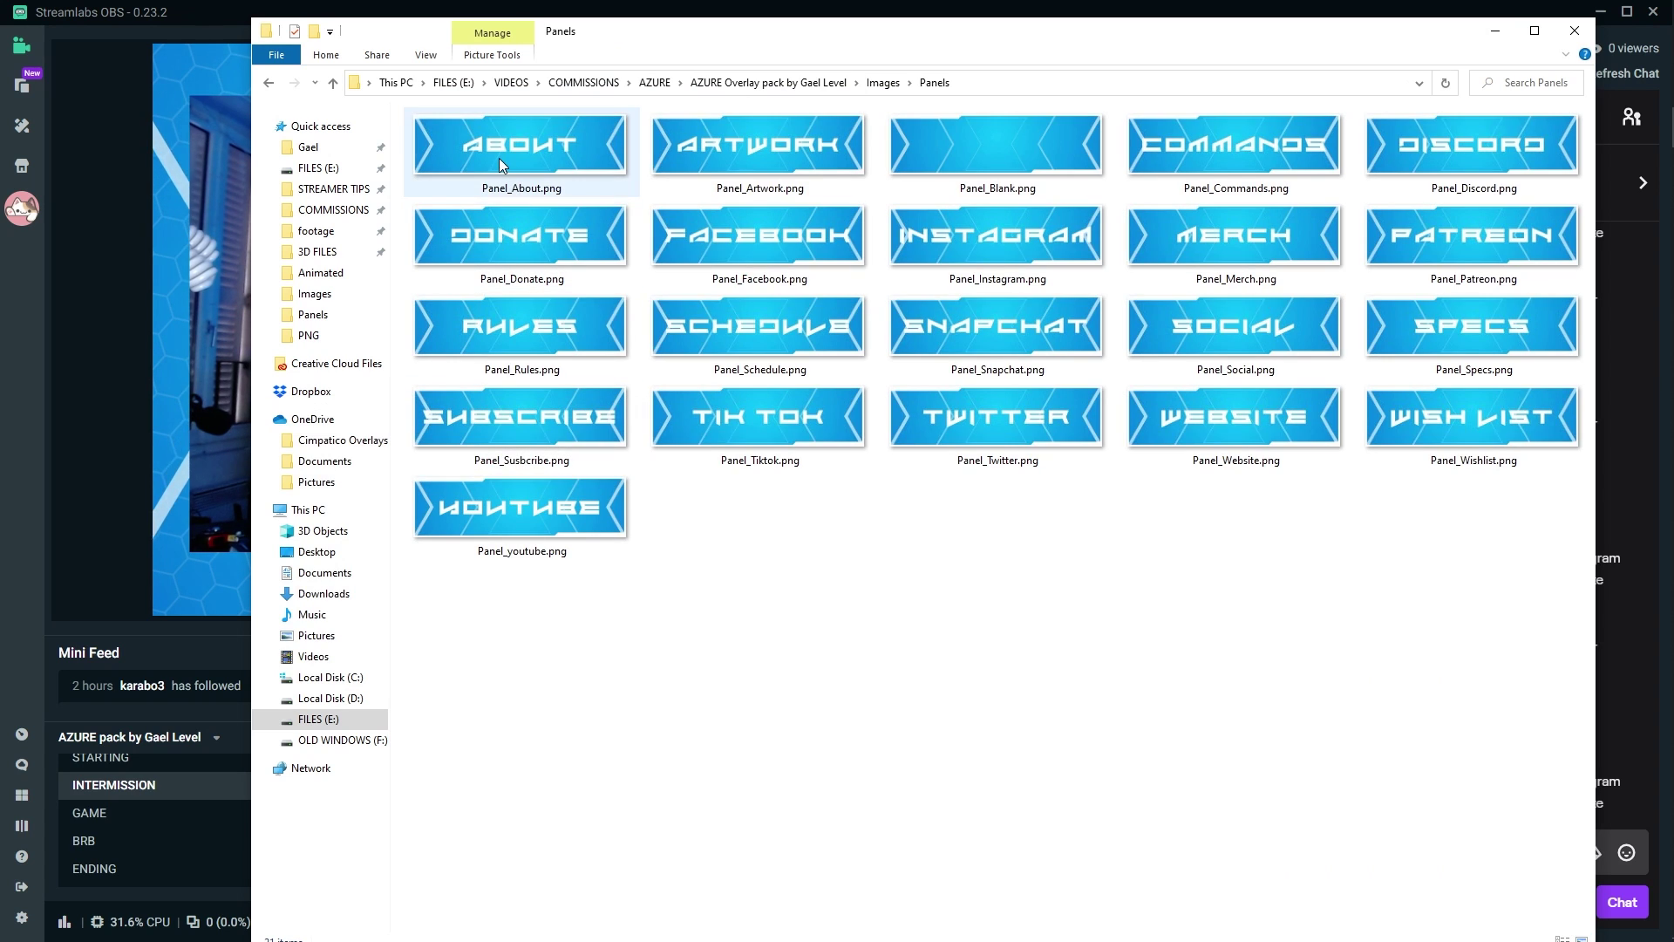
double_click(499, 160)
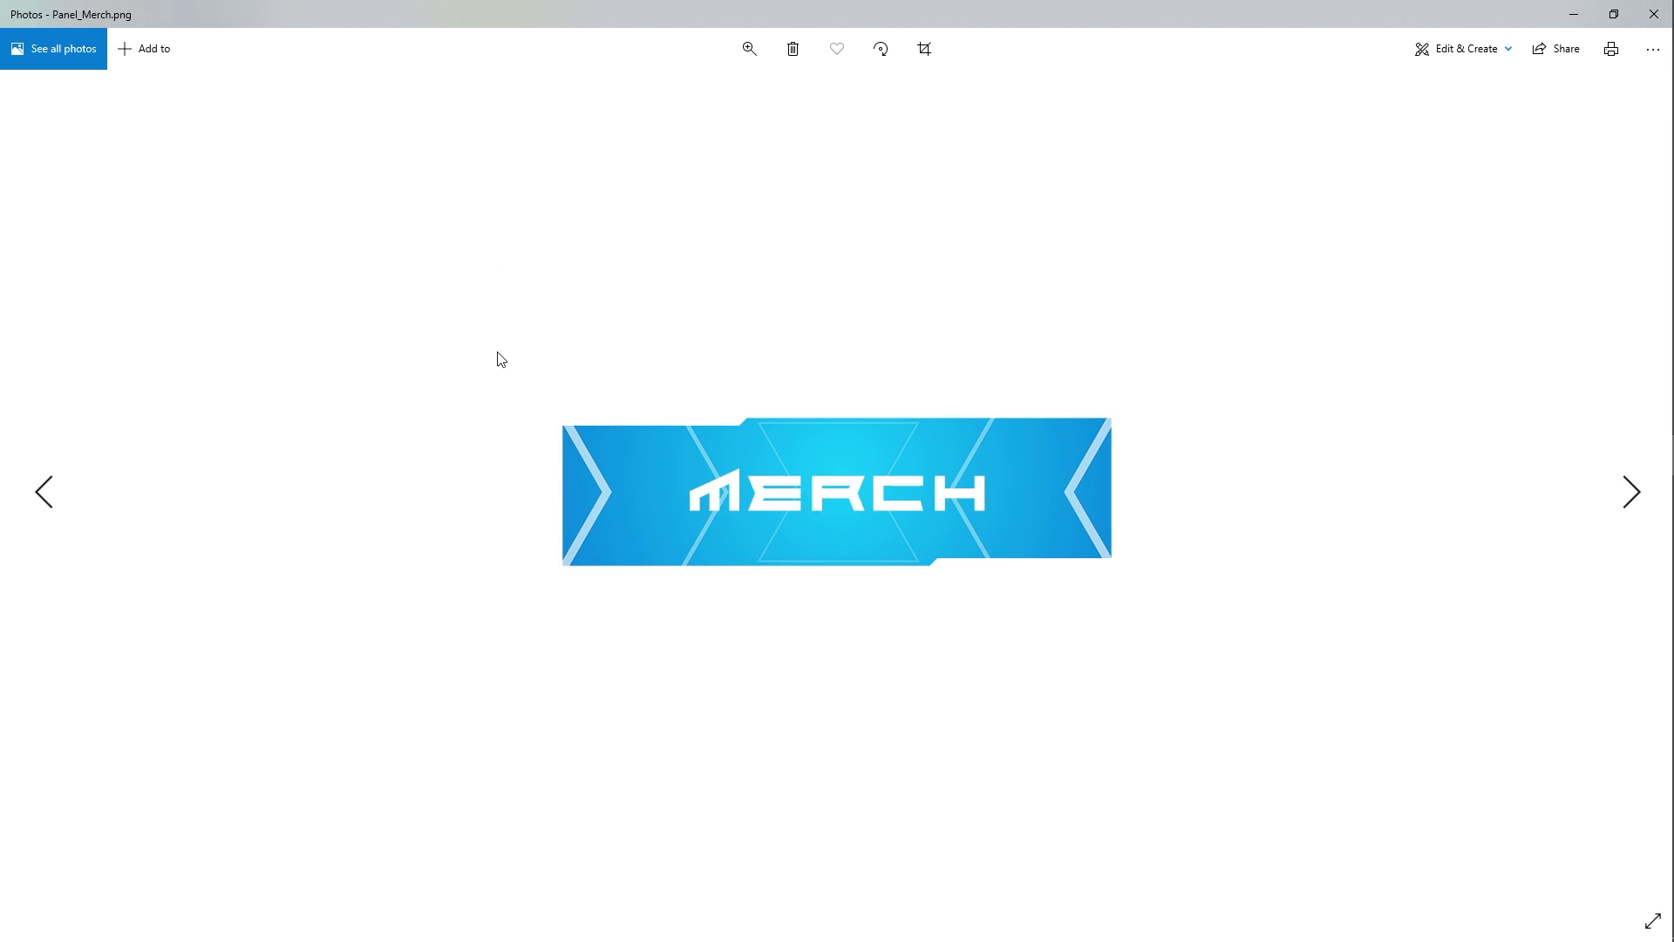
key(Right)
key(Right)
key(Right)
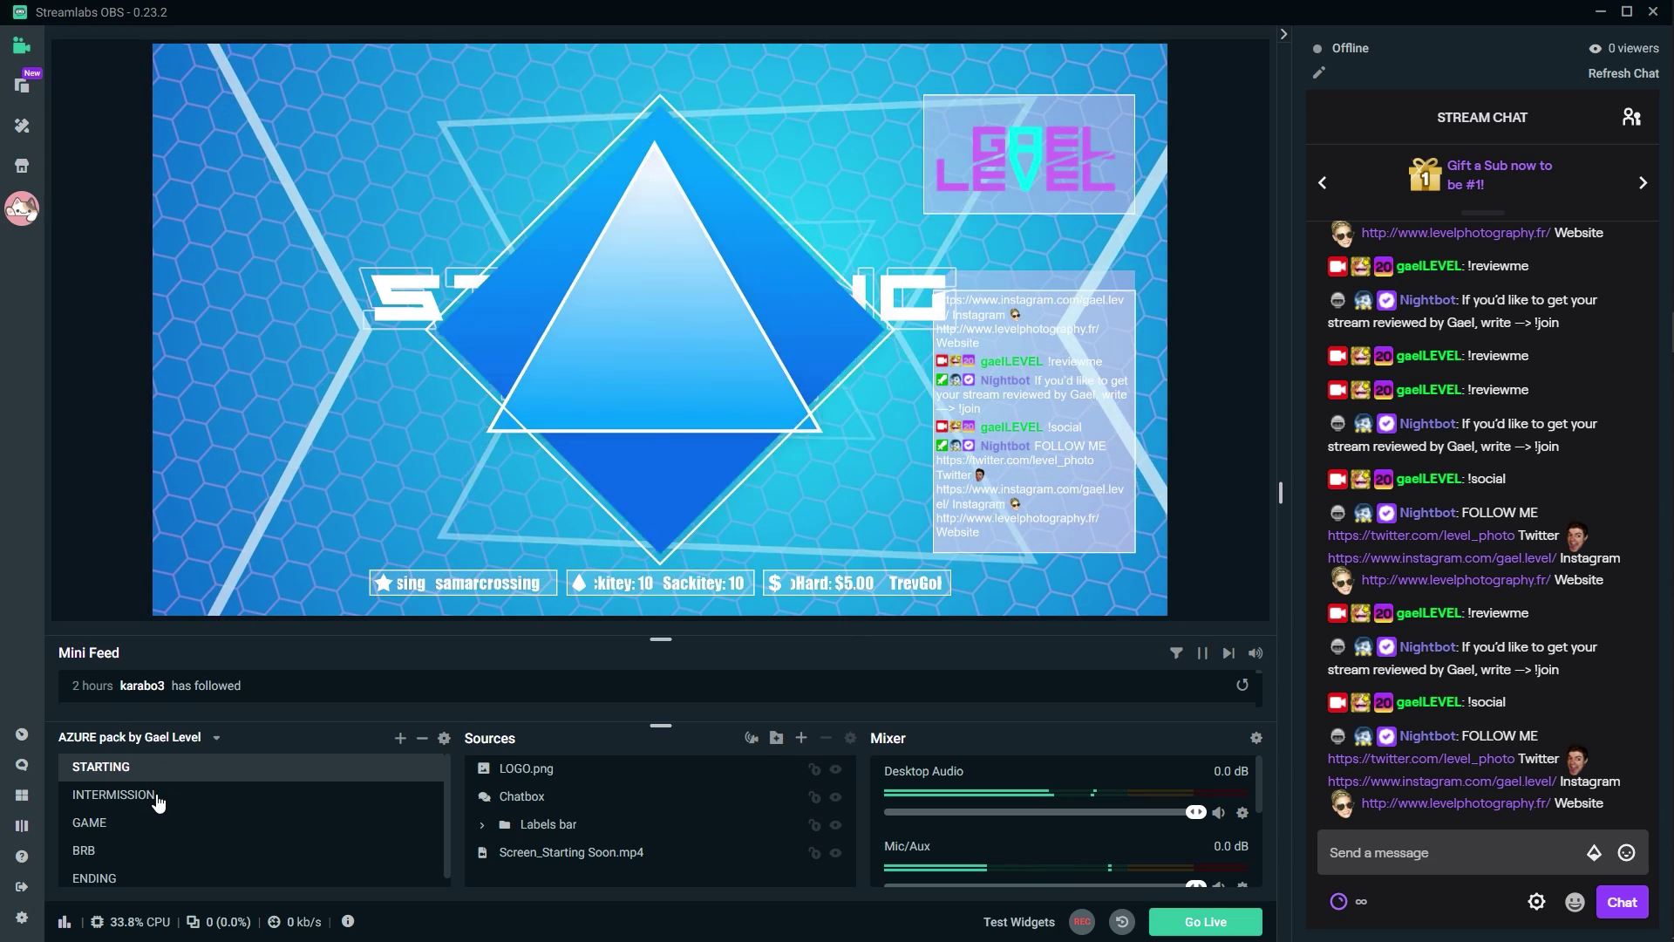
Click through INTERMISSION, GAME, BRB and ENDING scenes, ending on INTERMISSION.
click(157, 797)
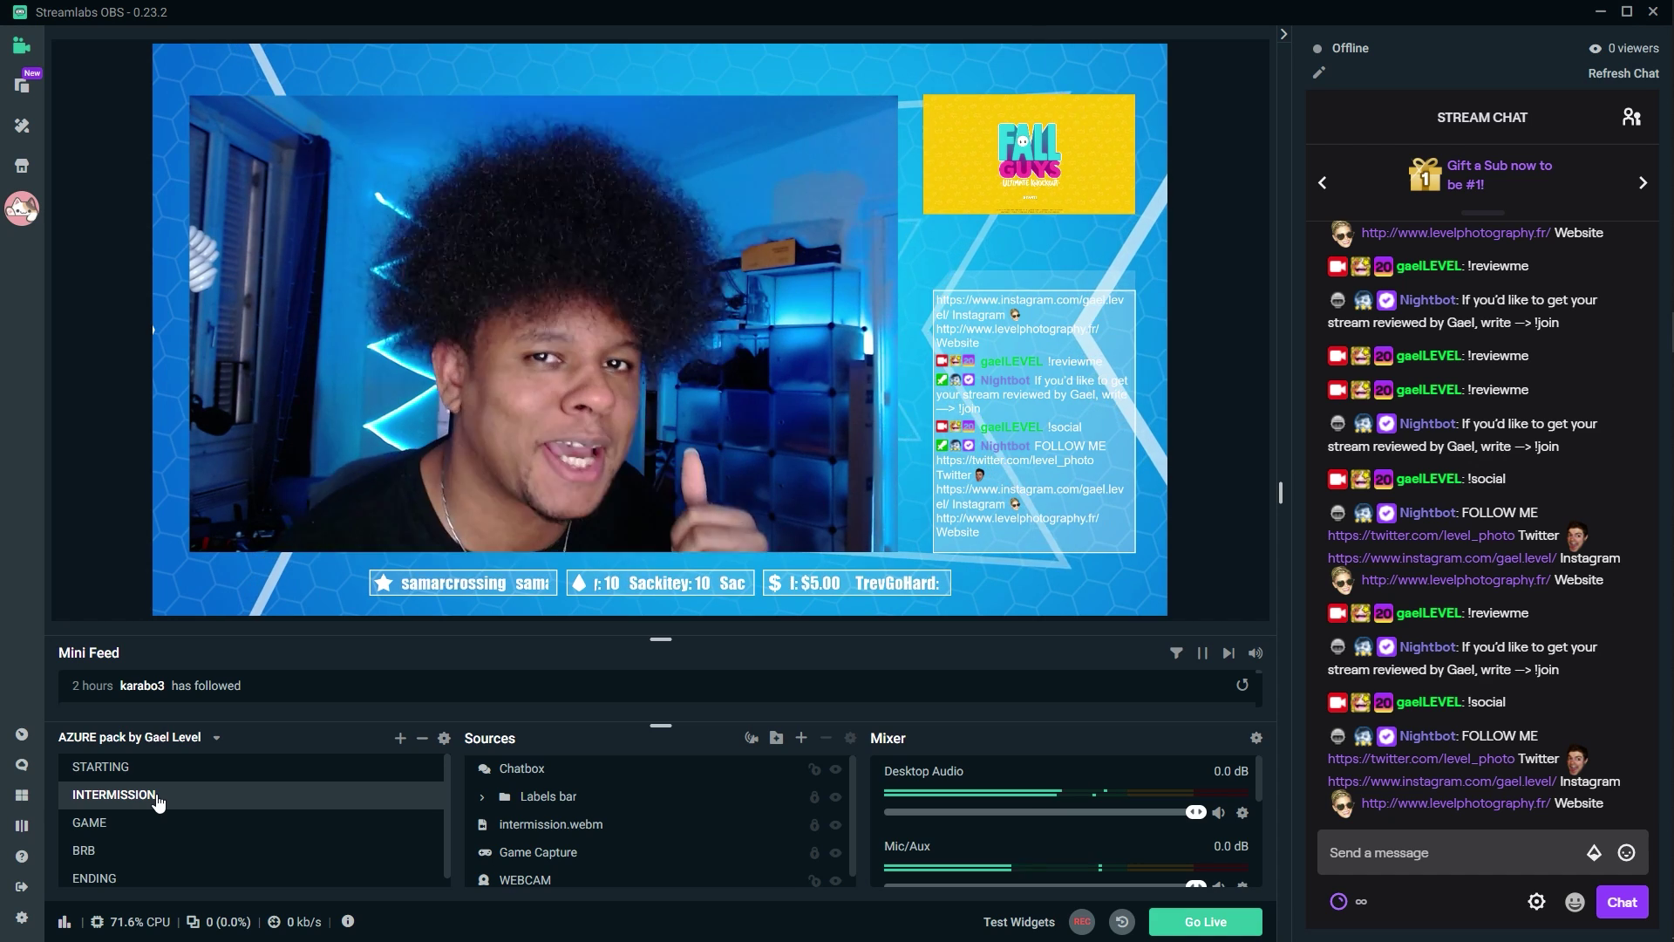
click(98, 828)
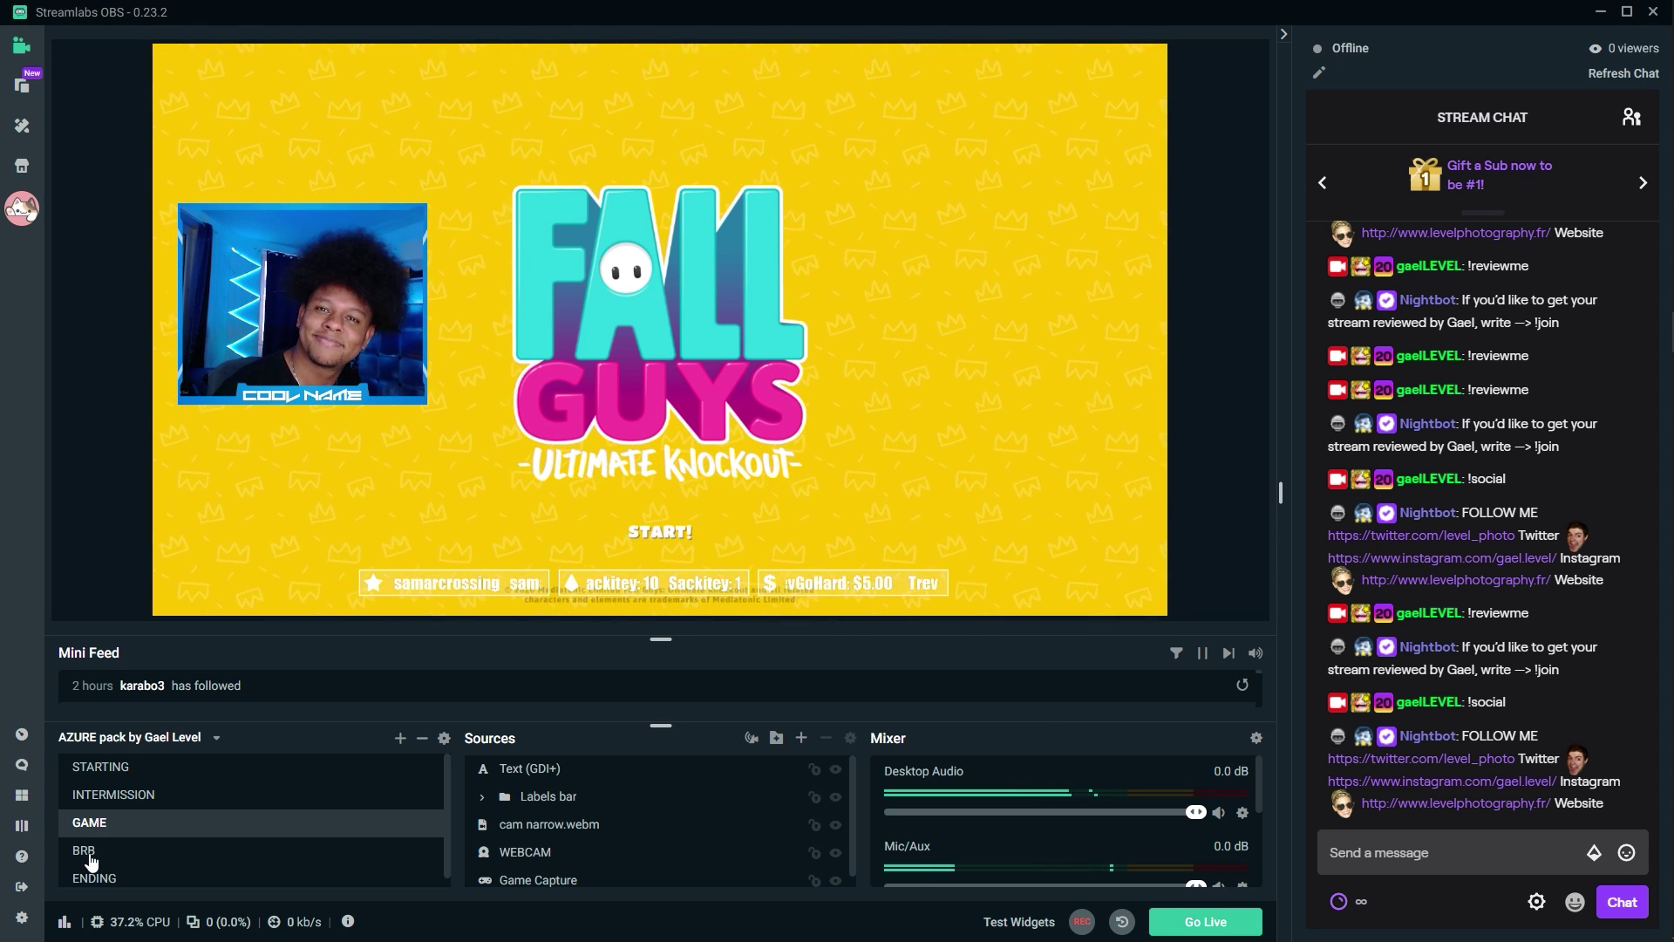
click(90, 857)
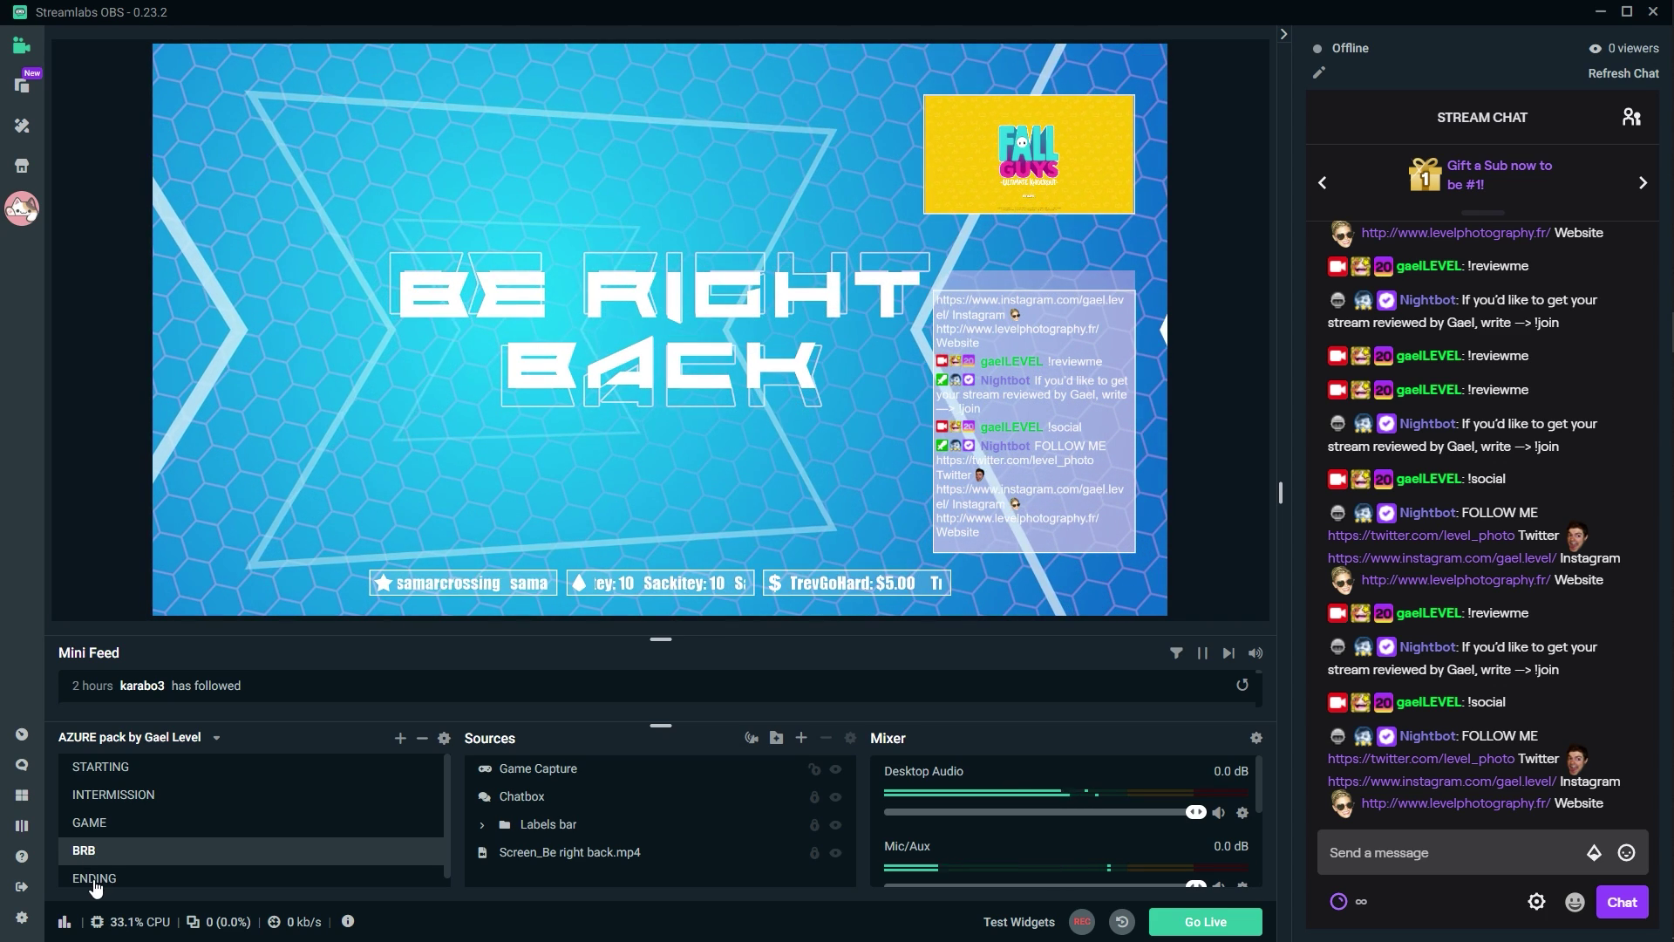
click(95, 881)
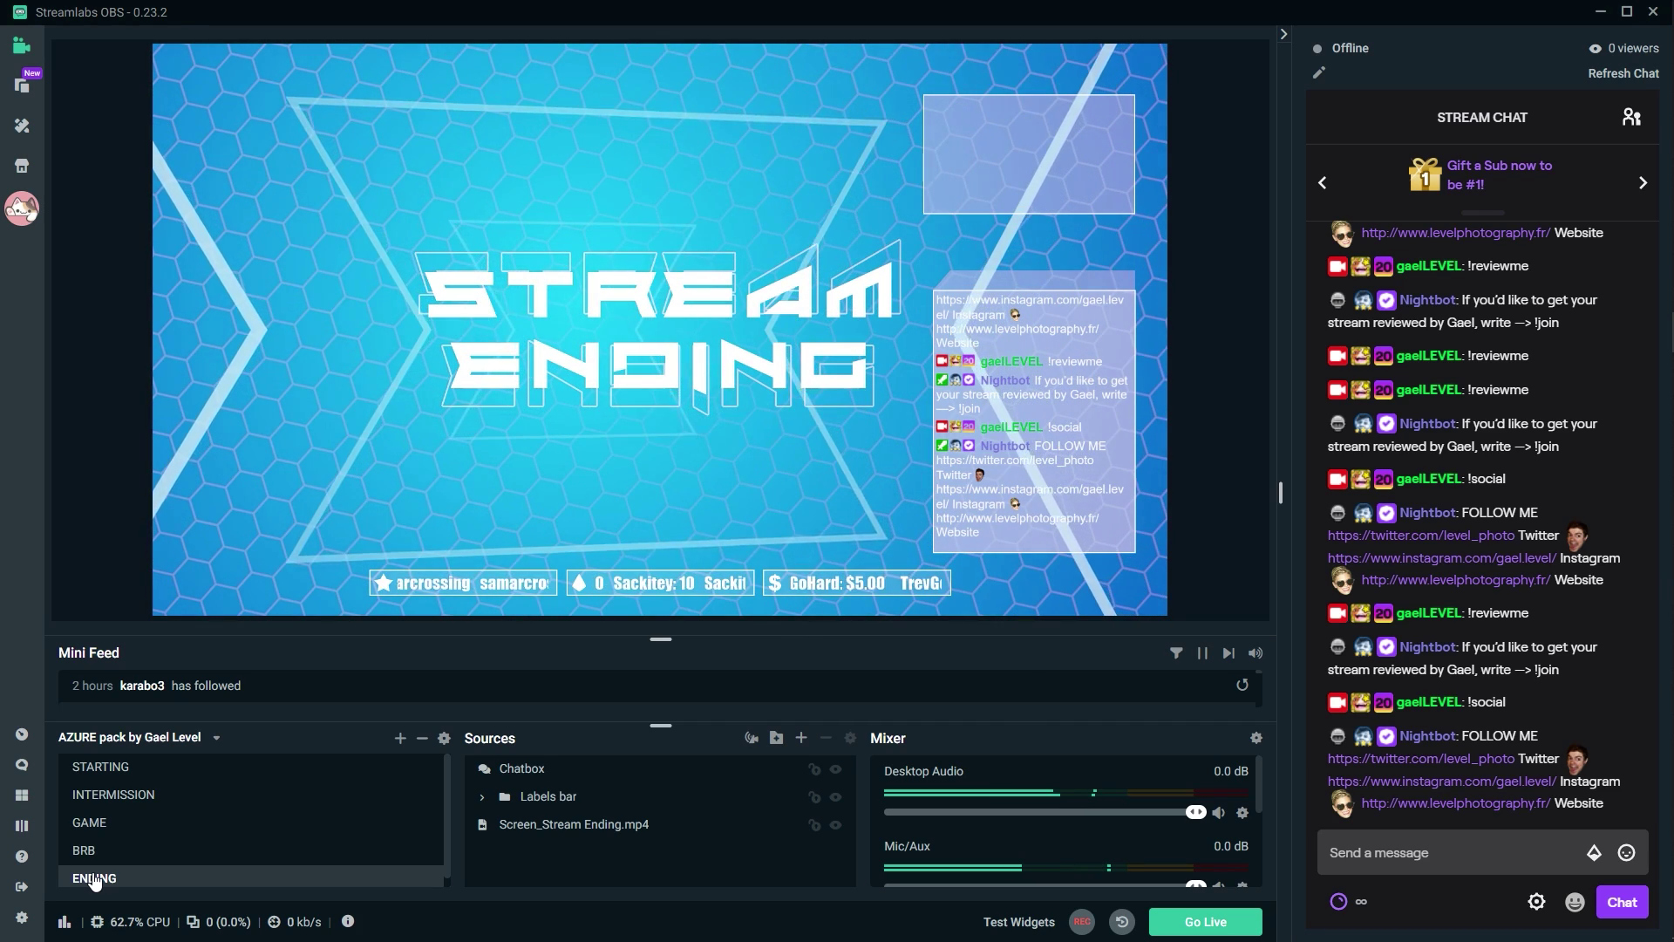
click(113, 794)
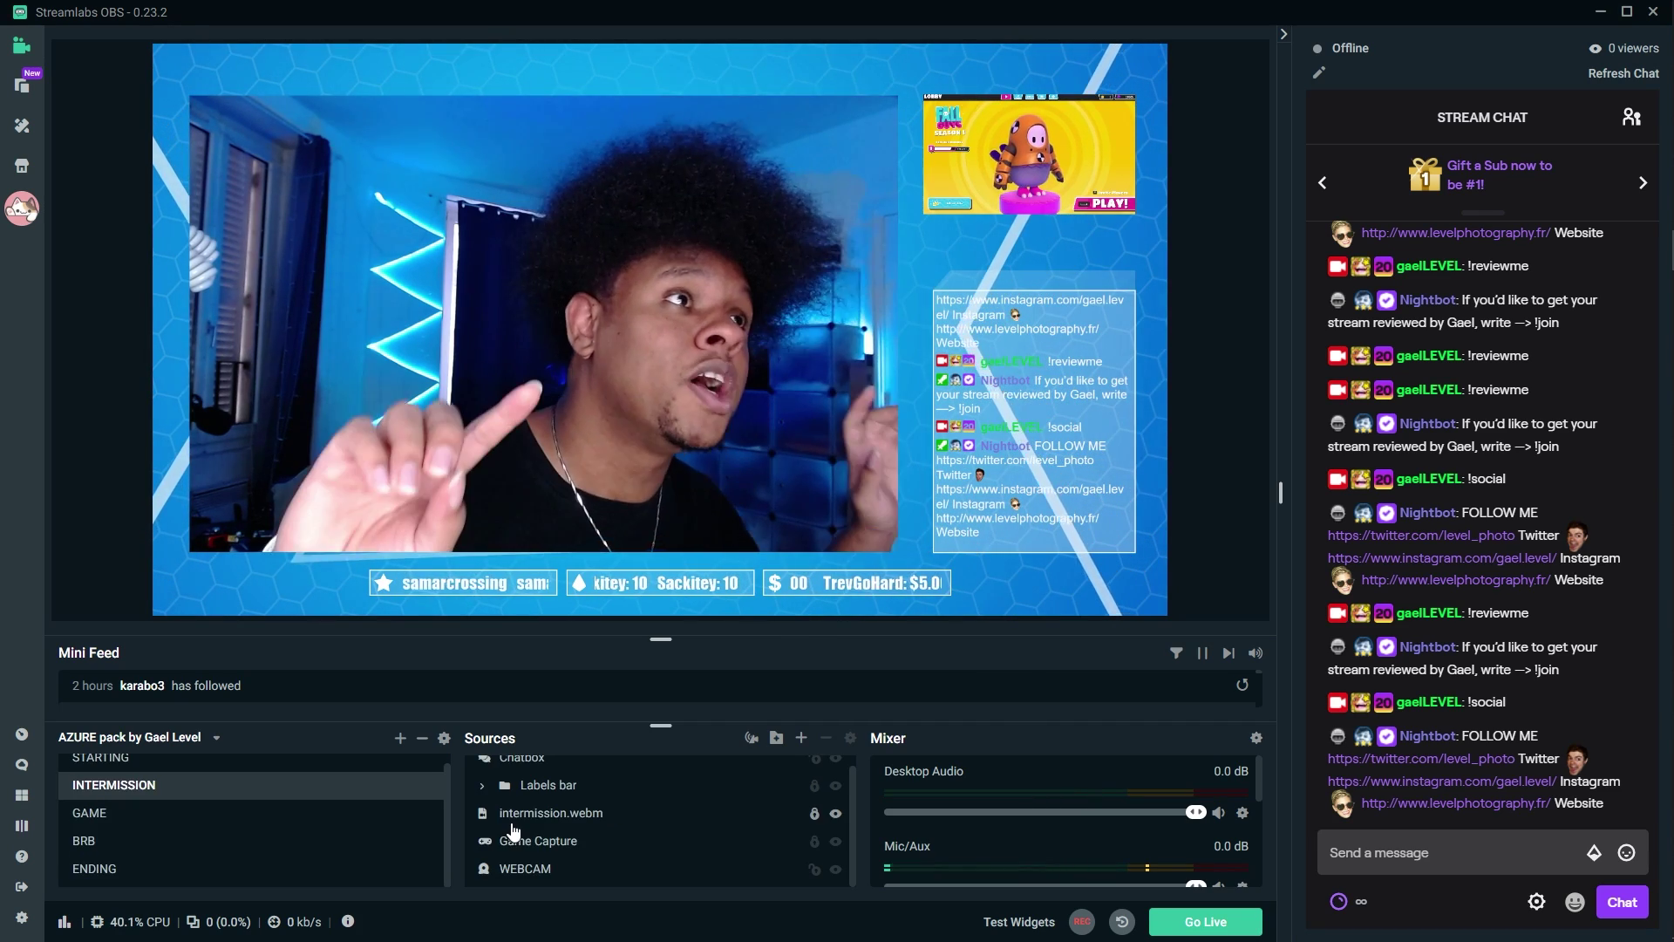